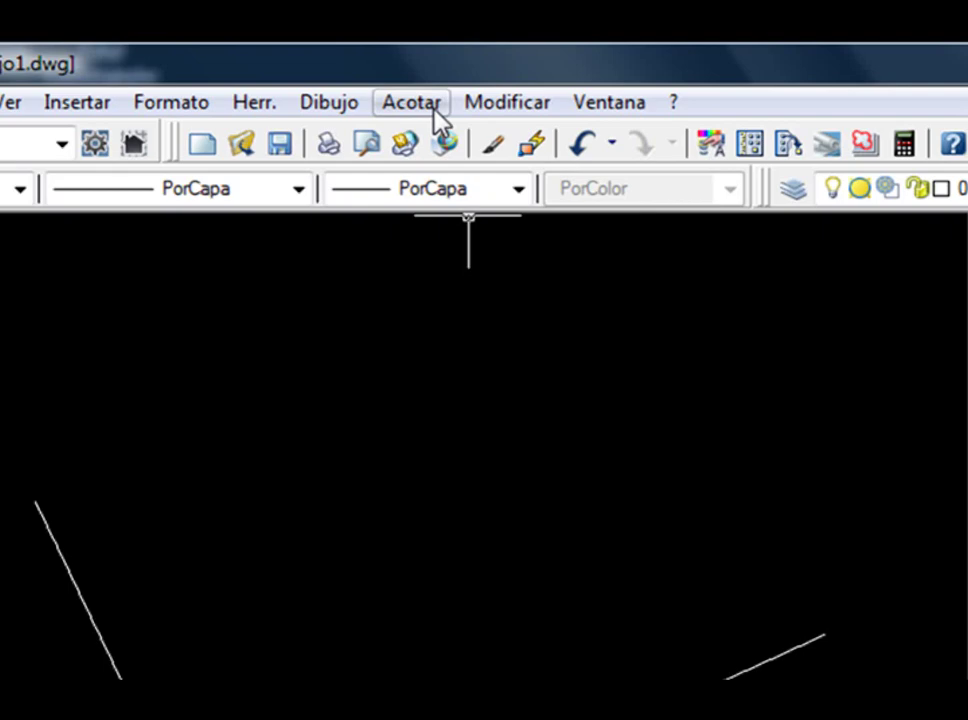
Step: Add an angular dimension between the left slanted line and the horizontal line, placing its arc inside the angle above the horizontal line
click(433, 104)
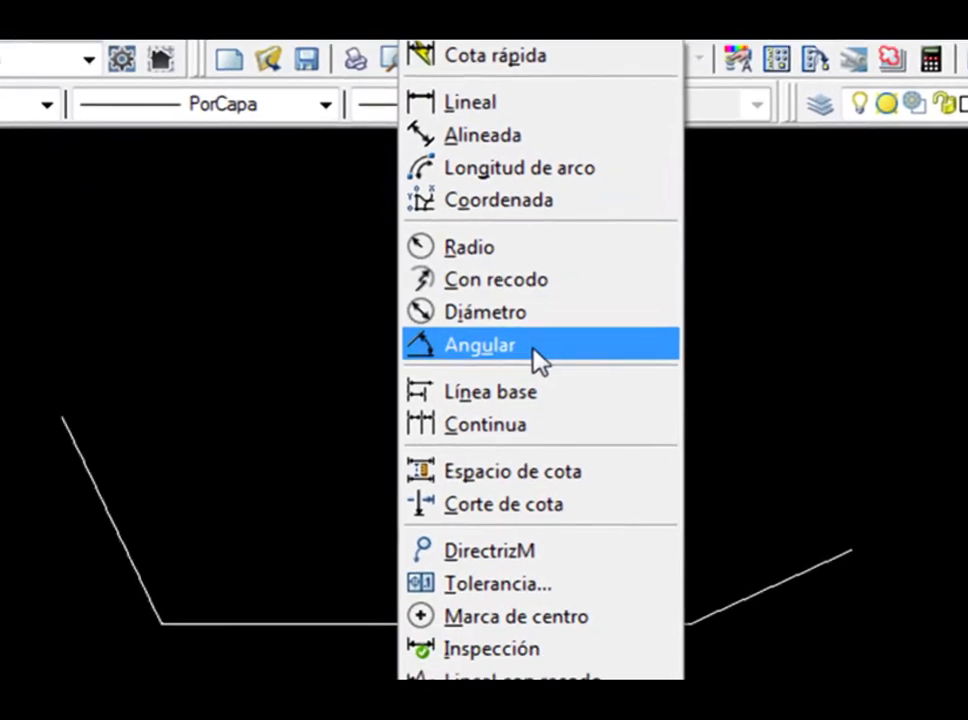
click(507, 429)
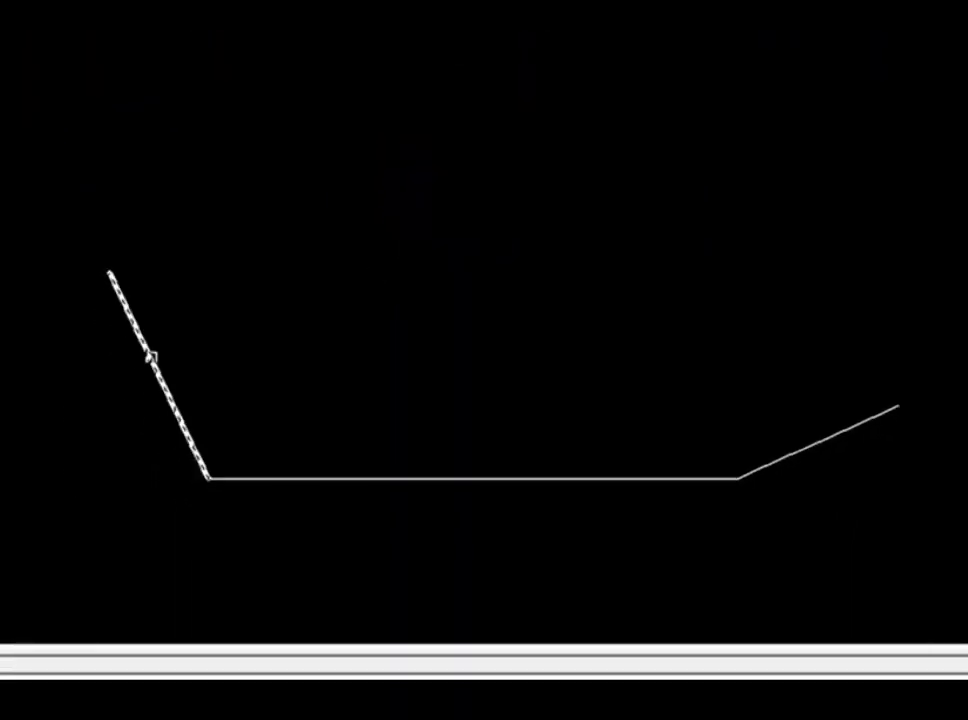
click(139, 393)
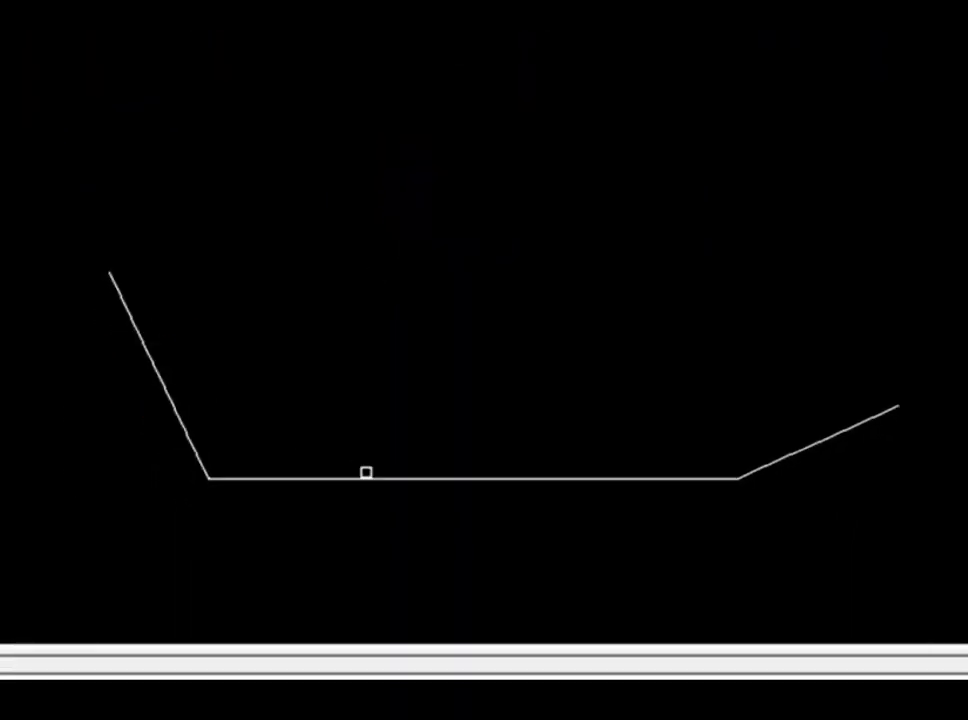
click(374, 479)
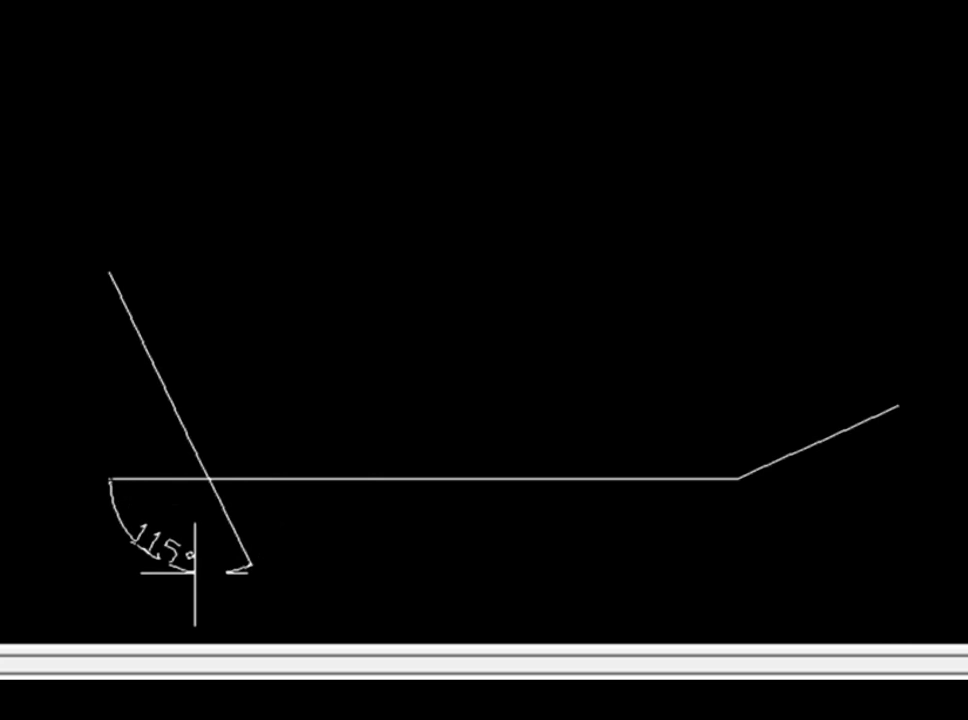
click(348, 372)
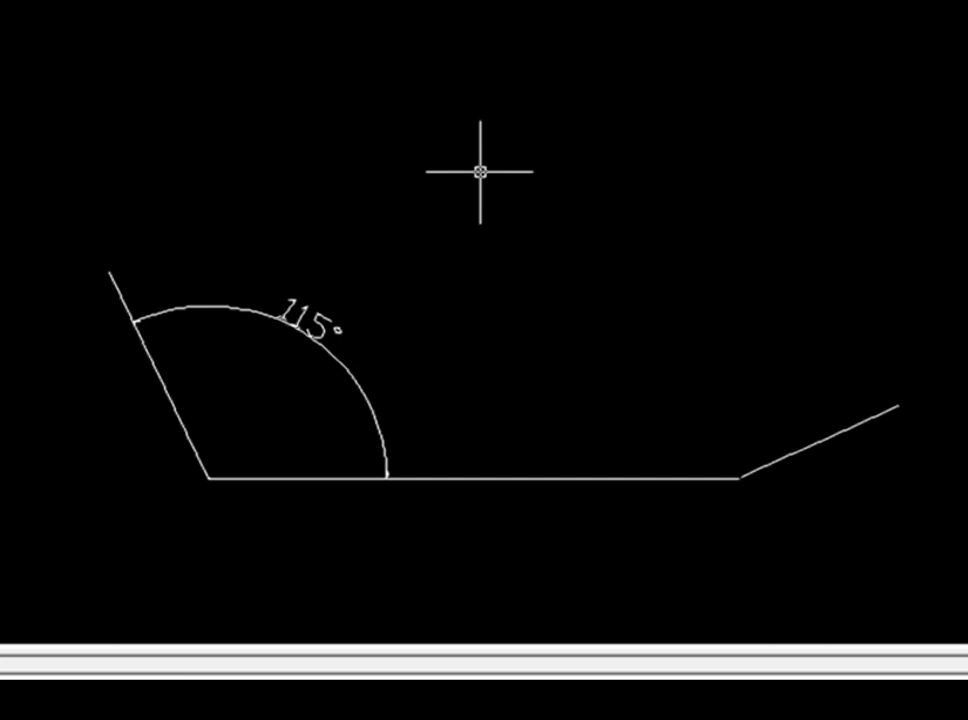
Step: Add an angular dimension of the outer reflex angle by specifying the left corner as vertex and the far ends of its two lines
click(475, 40)
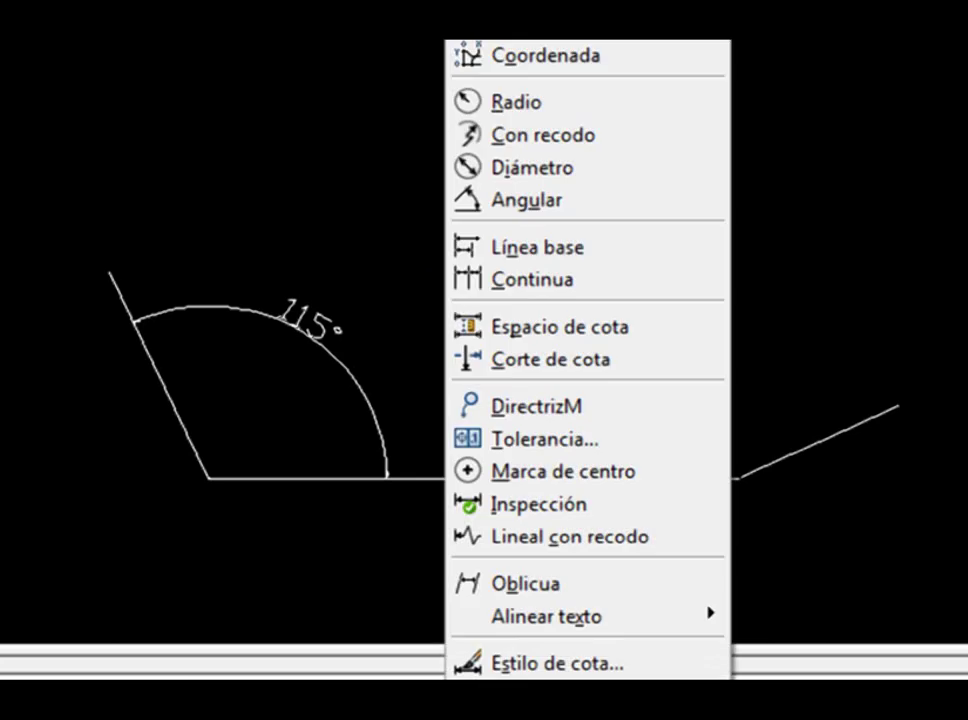
click(620, 156)
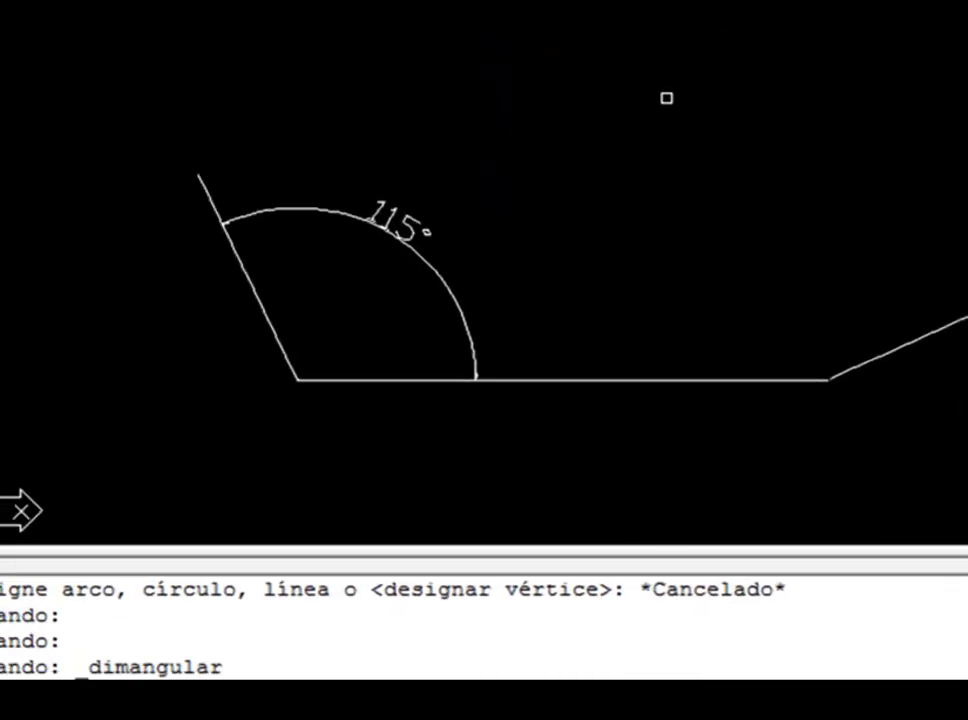
click(780, 607)
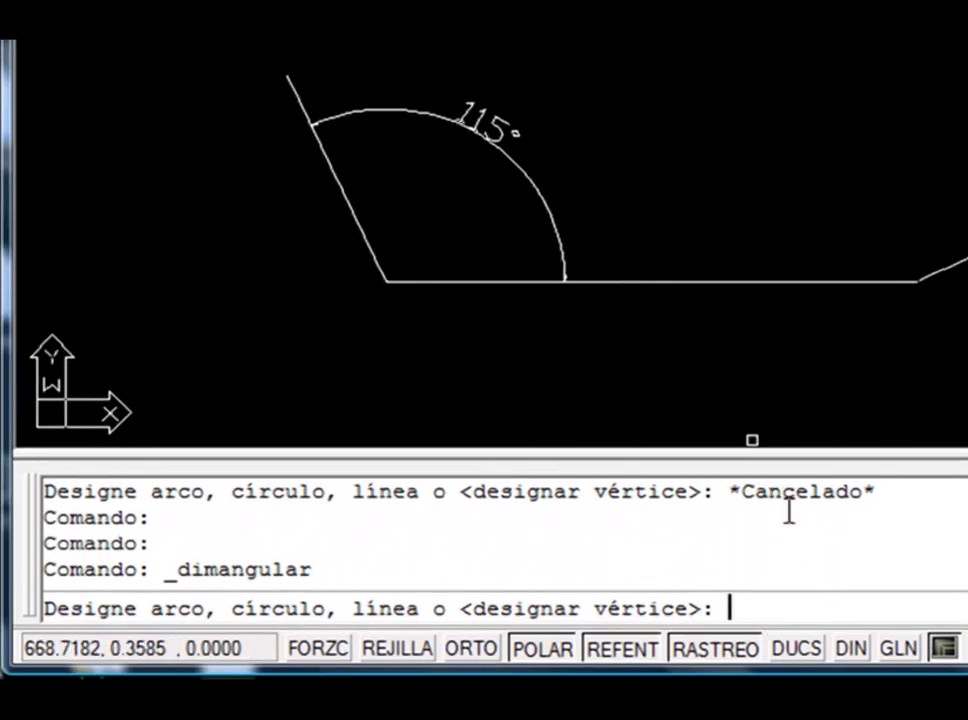
key(Return)
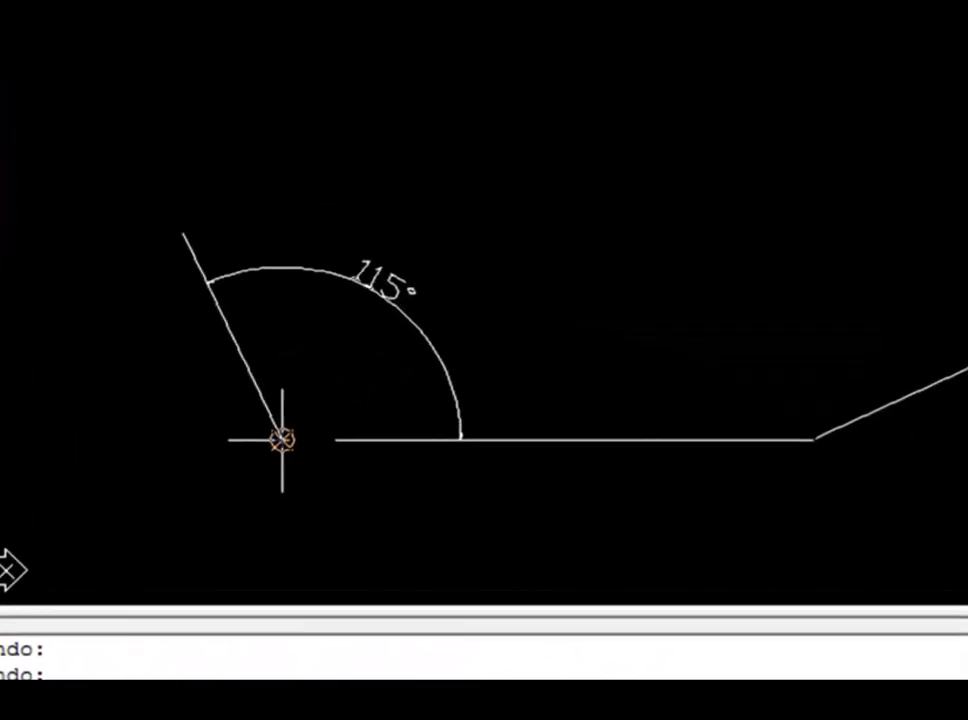
click(243, 497)
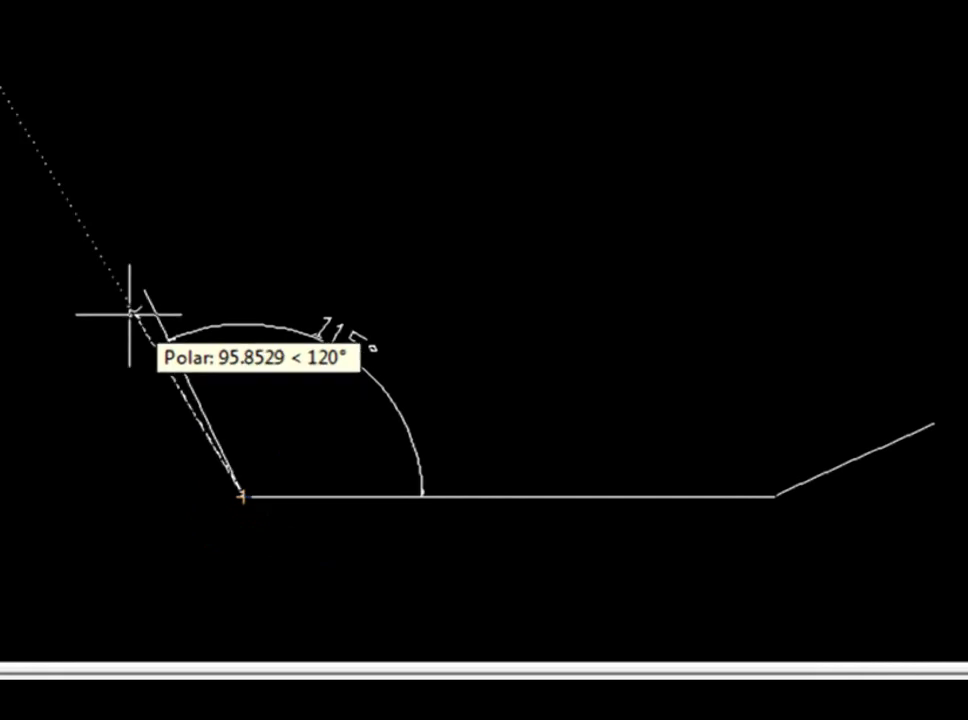
click(145, 290)
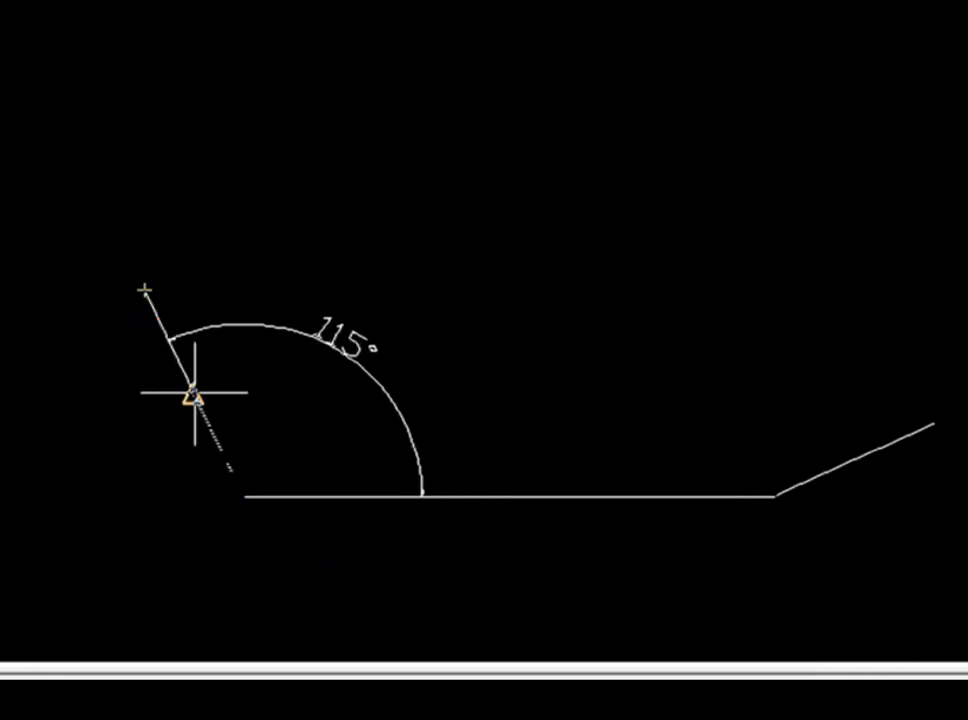
click(771, 497)
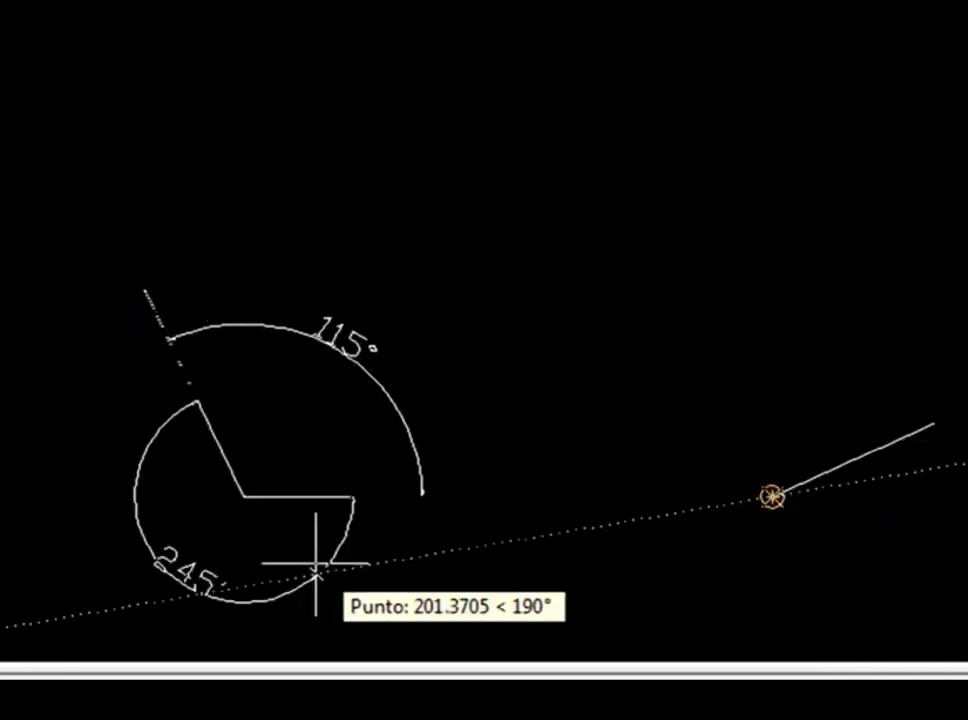
click(316, 563)
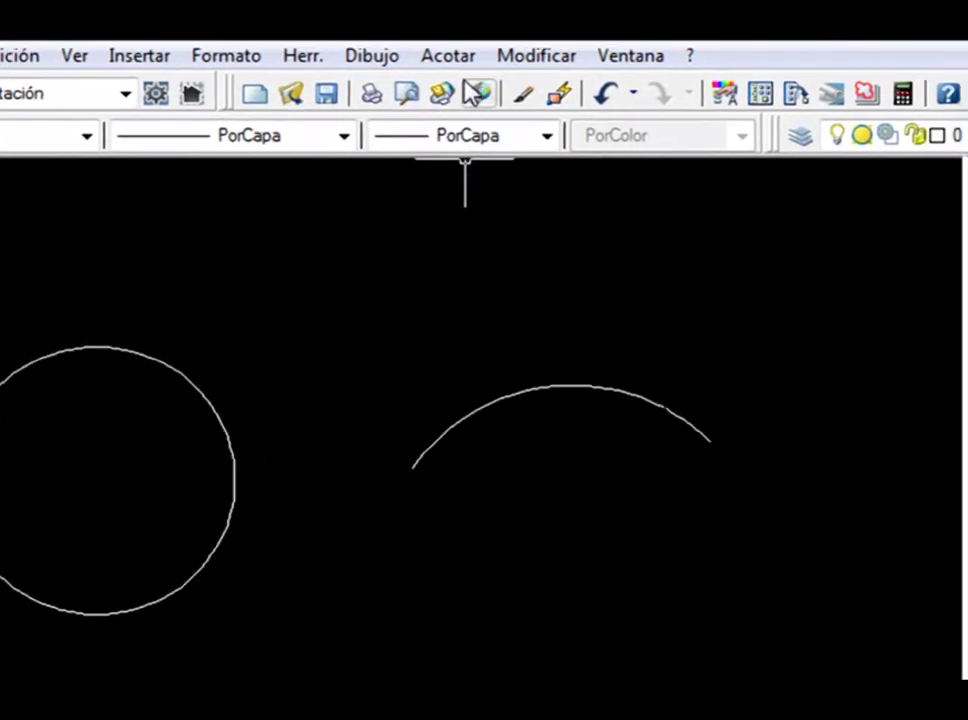
Step: Add a radius dimension to the arc, placing its text on the arc's inner side near the right end
click(426, 94)
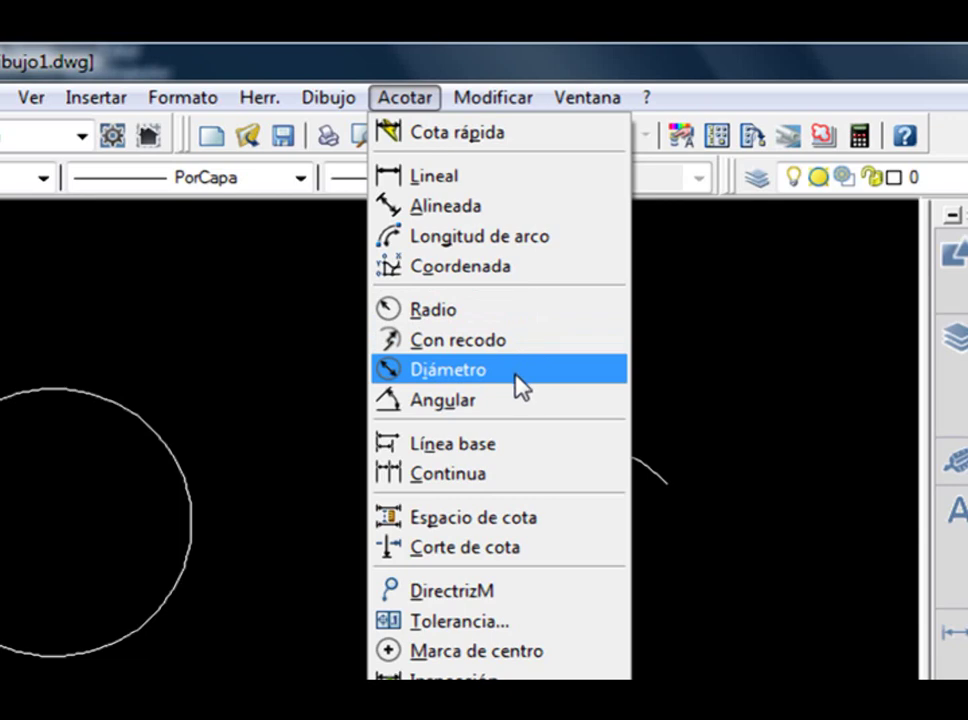
click(517, 310)
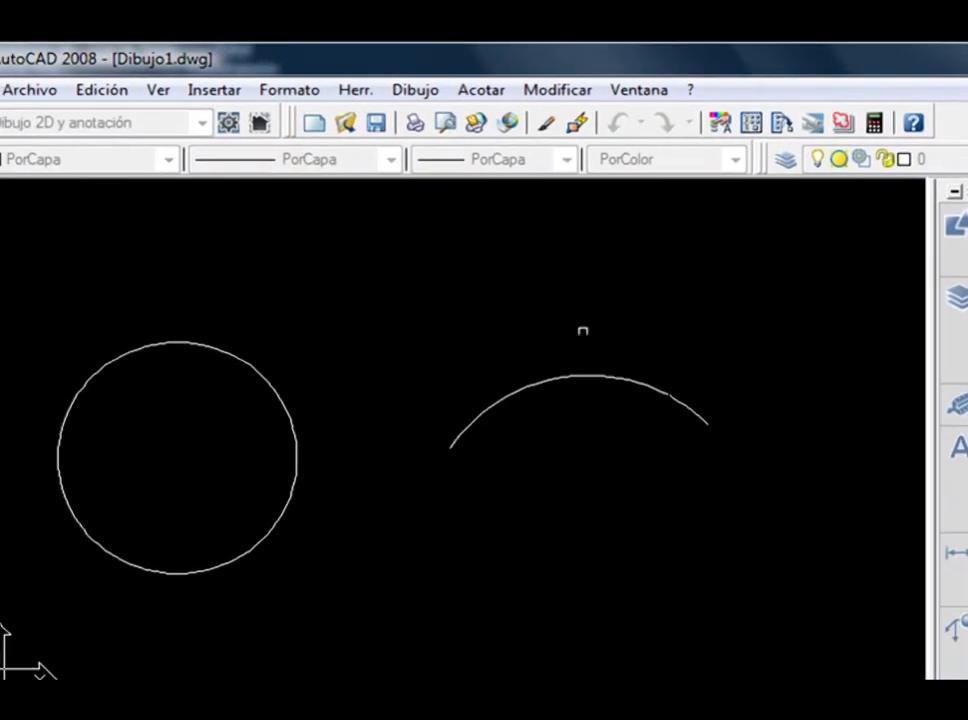
click(584, 377)
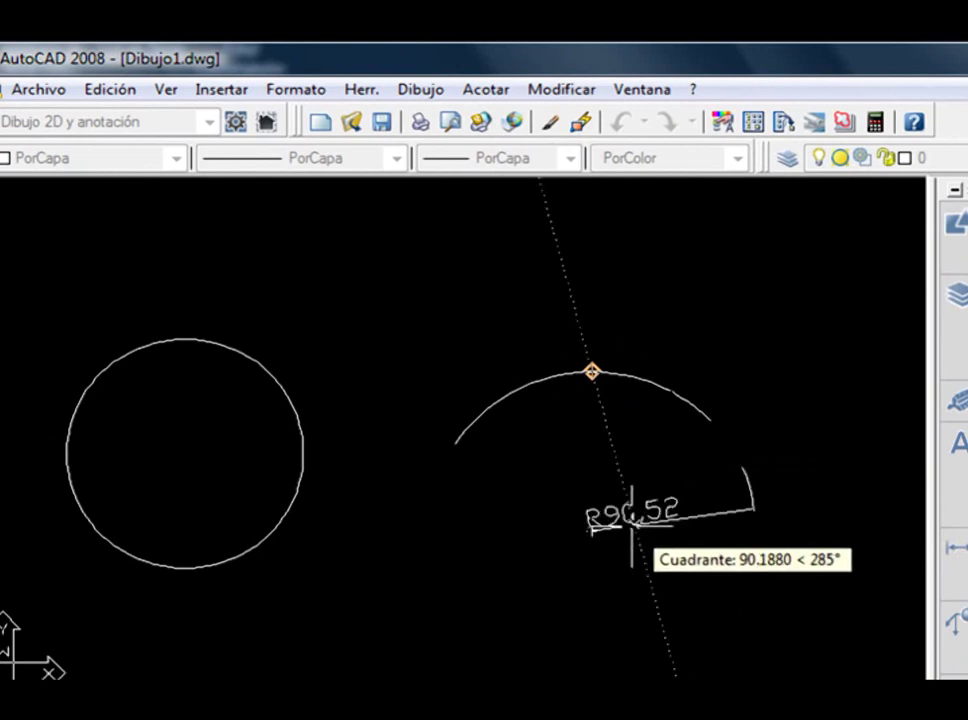
click(644, 448)
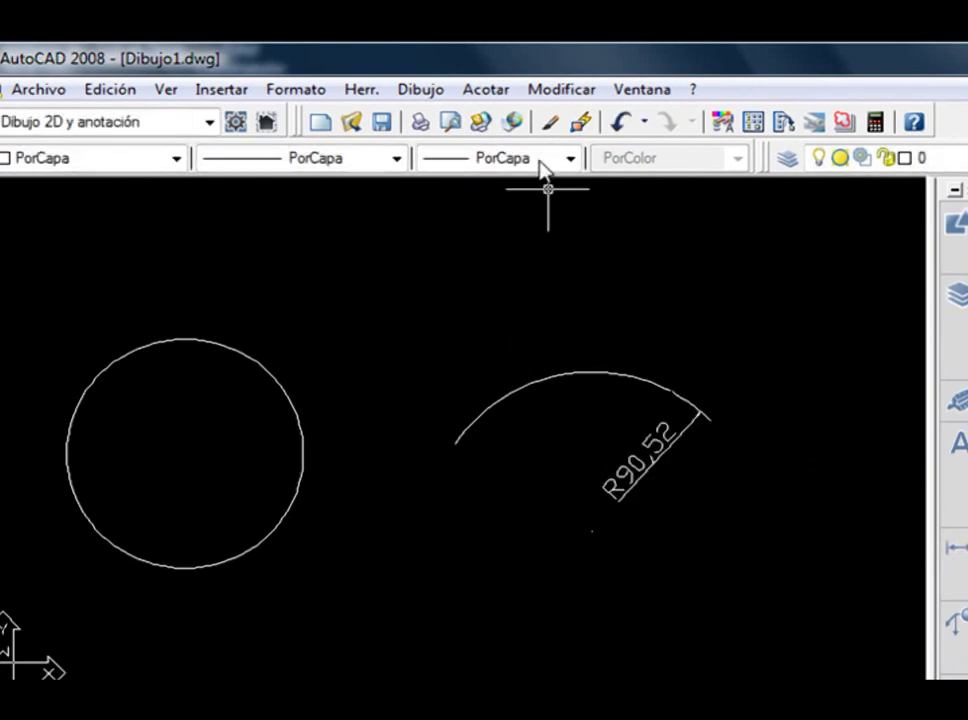
Step: Add a diameter dimension to the circle, placing its text outside toward the upper right
click(500, 96)
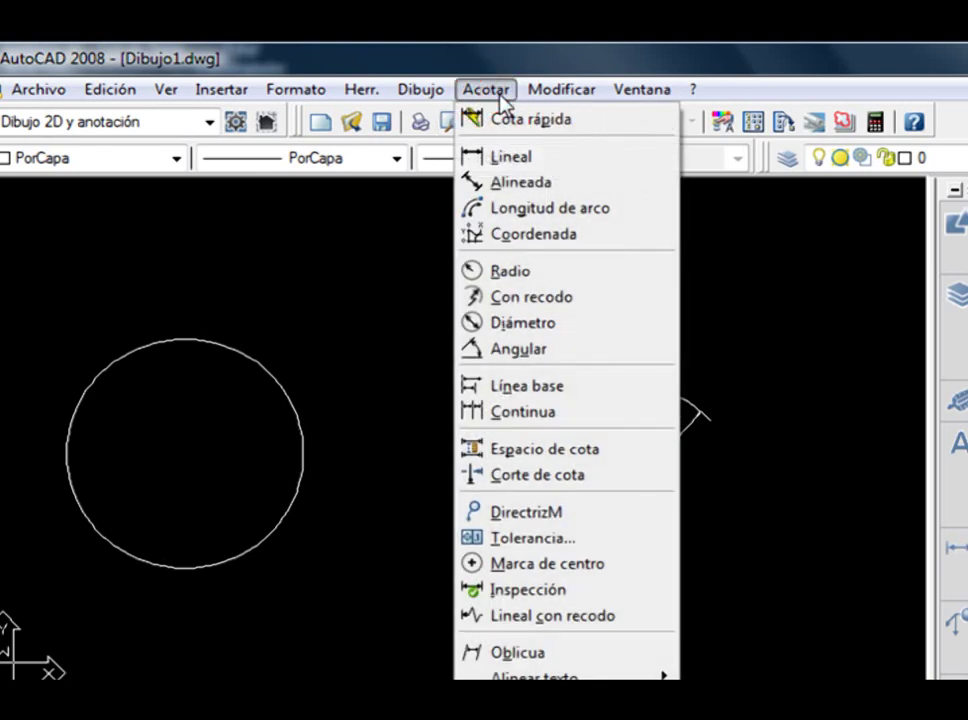
click(530, 323)
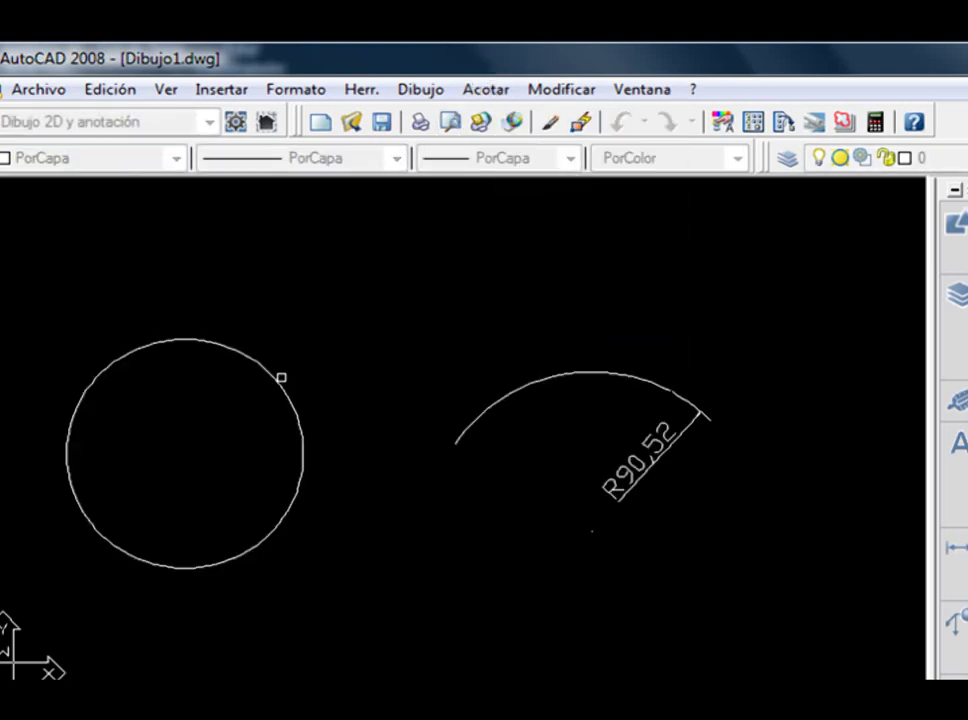
click(281, 377)
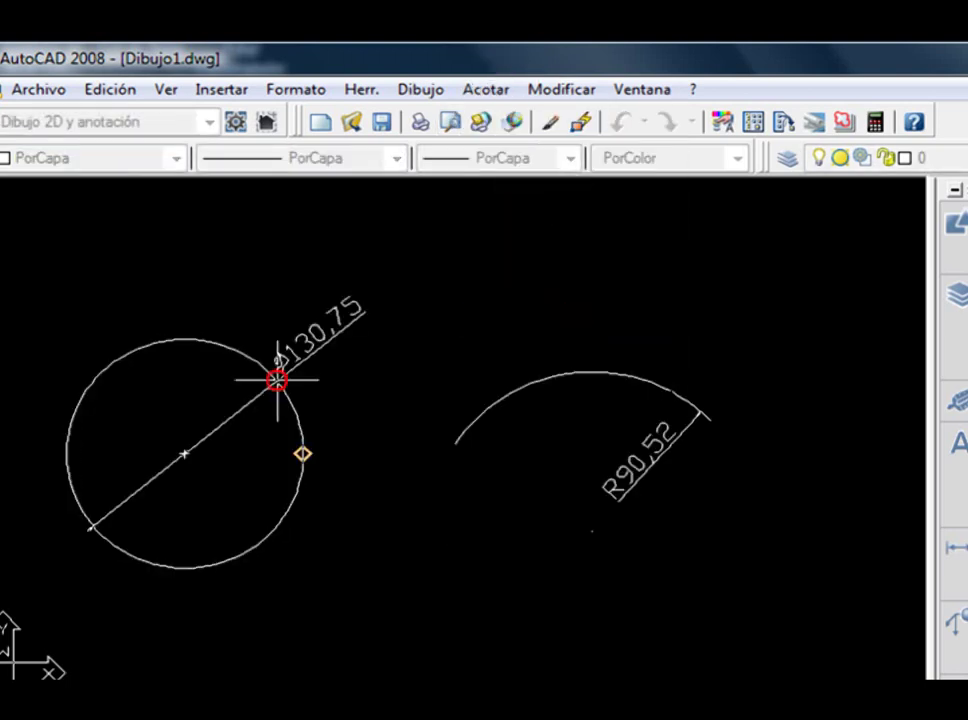
click(358, 326)
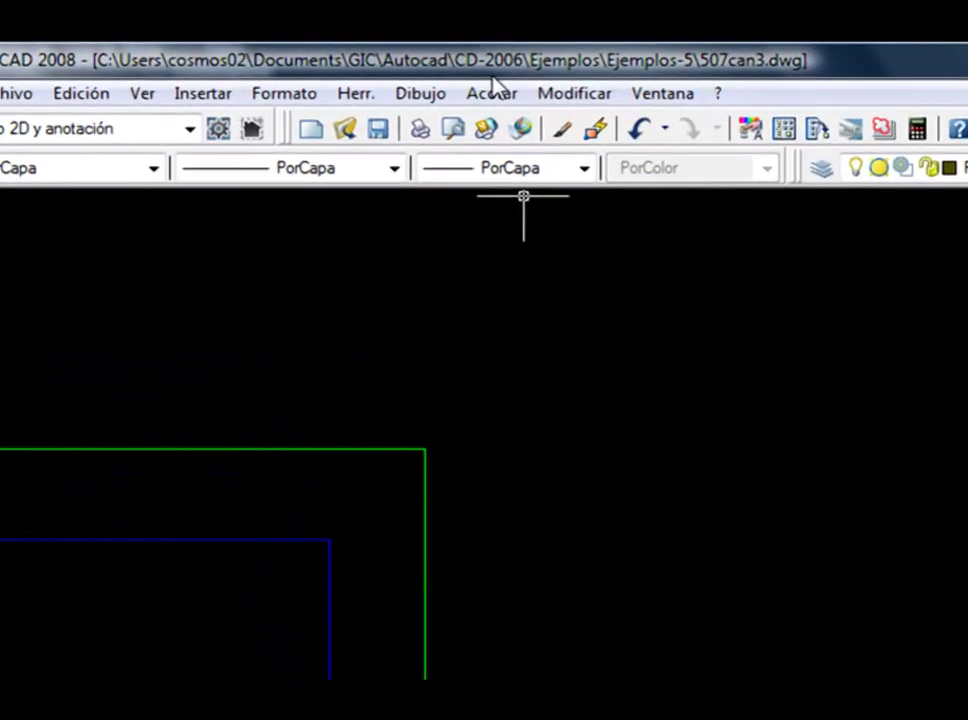
Step: Add an ordinate dimension at the green outline's upper-right corner, with the leader ending to the right and slightly below it
click(543, 103)
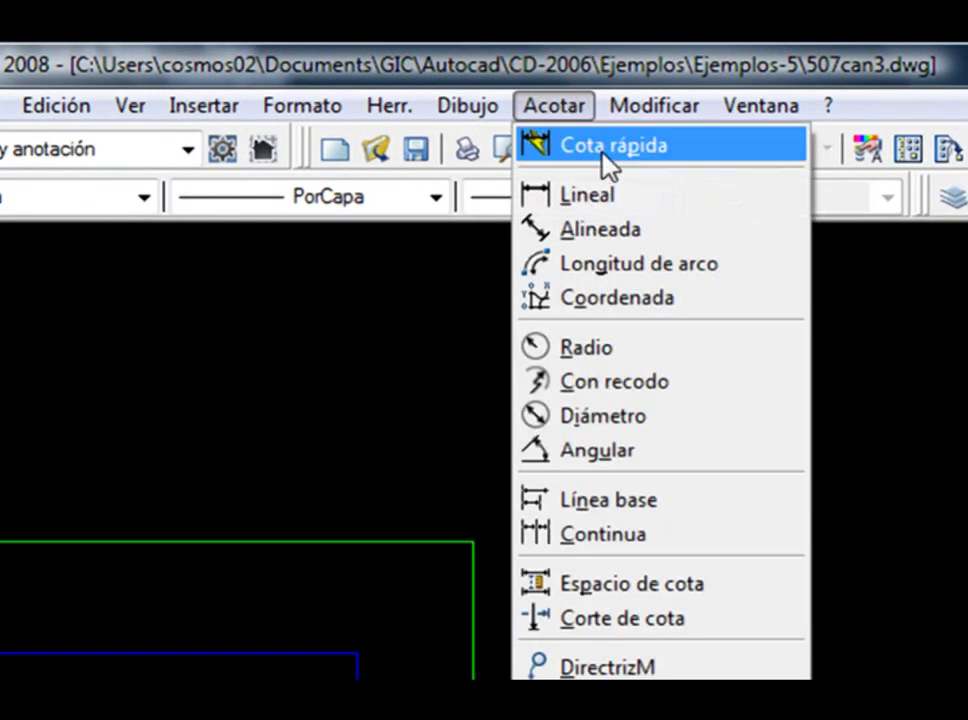
click(622, 298)
click(473, 542)
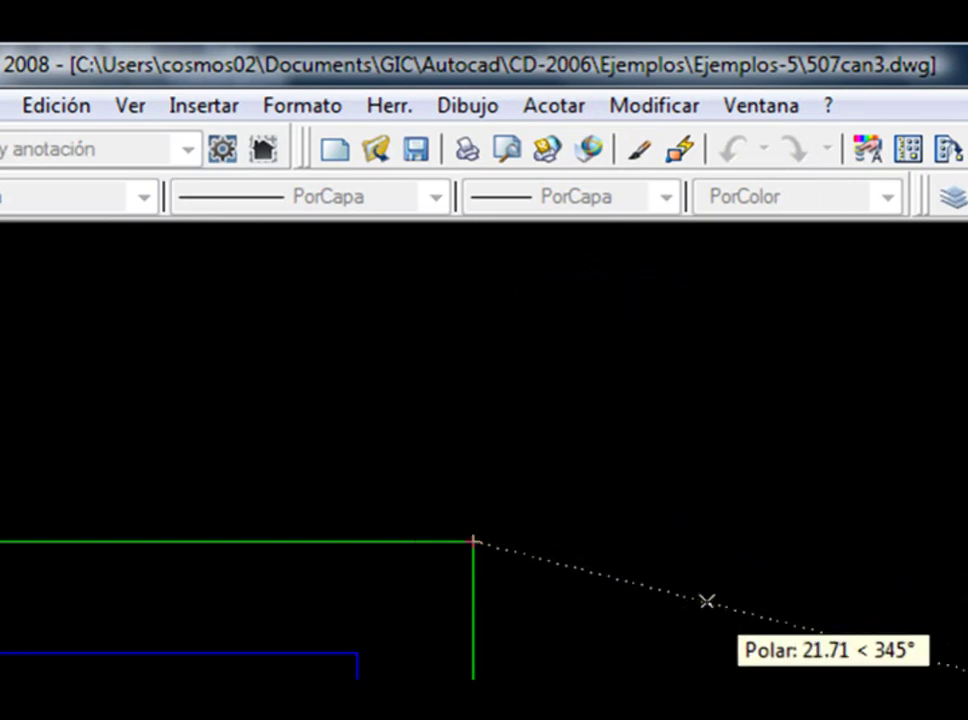
click(668, 629)
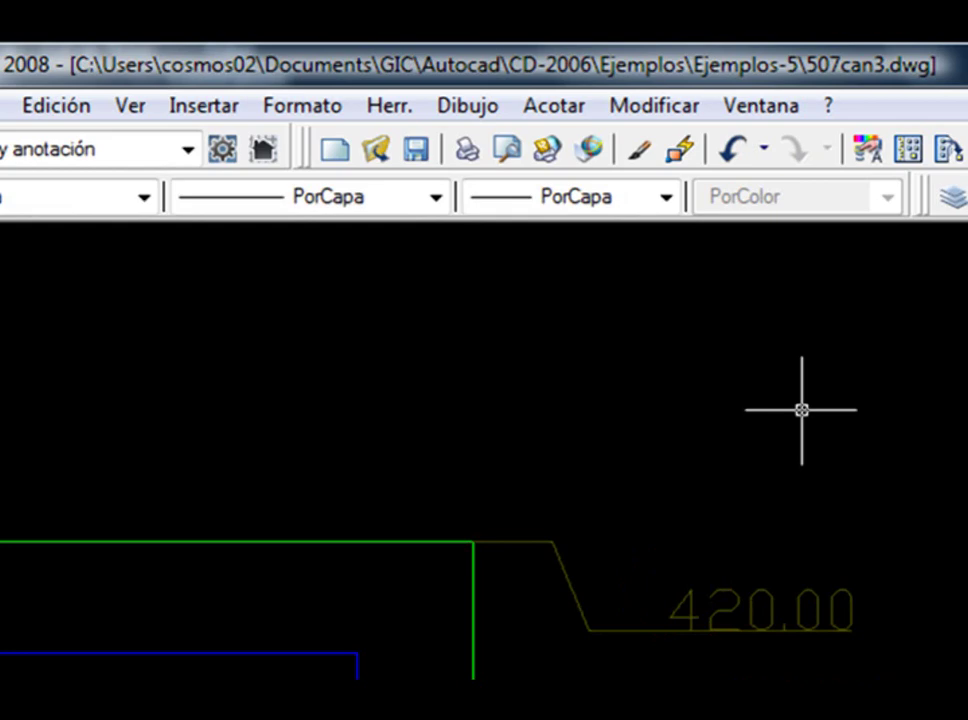
Step: Add a second ordinate dimension at the green outline's upper-right corner, with the leader ending above and to the left of it
click(553, 106)
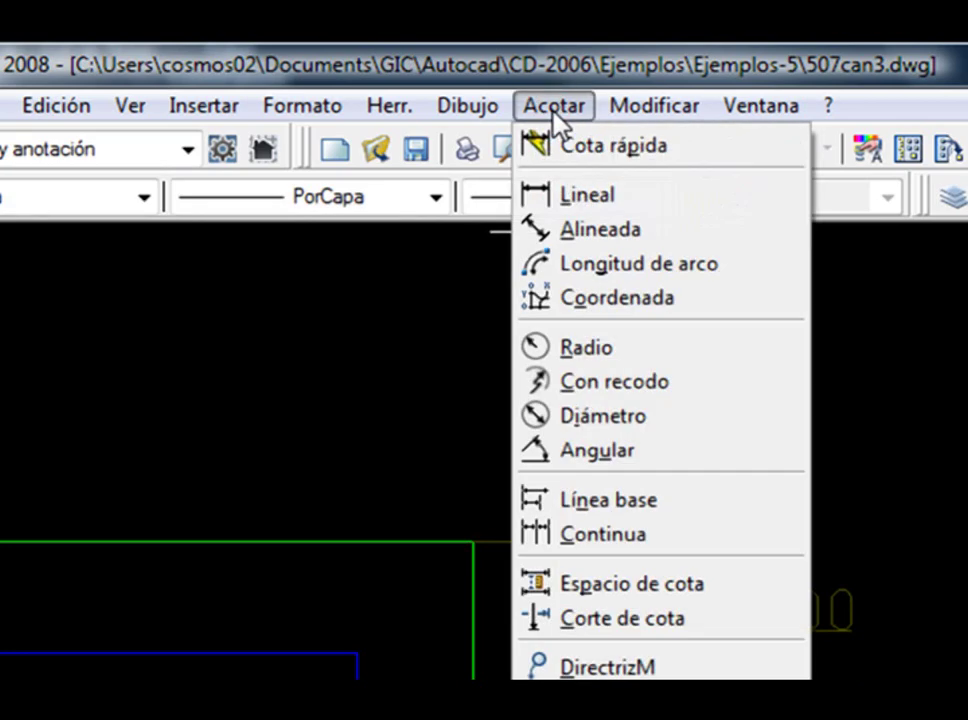
click(631, 298)
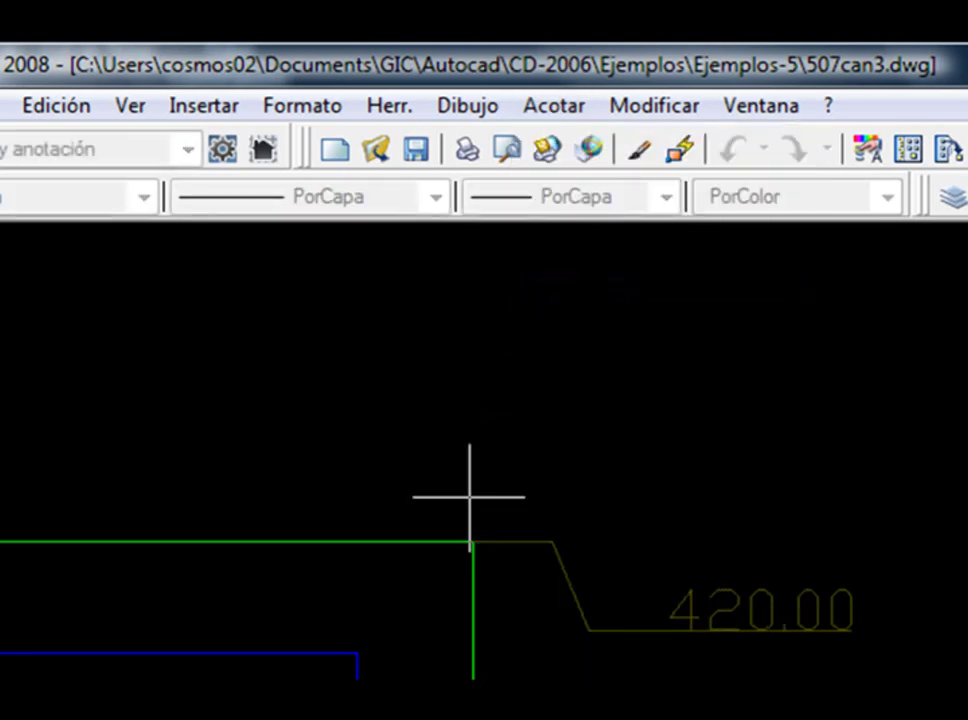
click(472, 541)
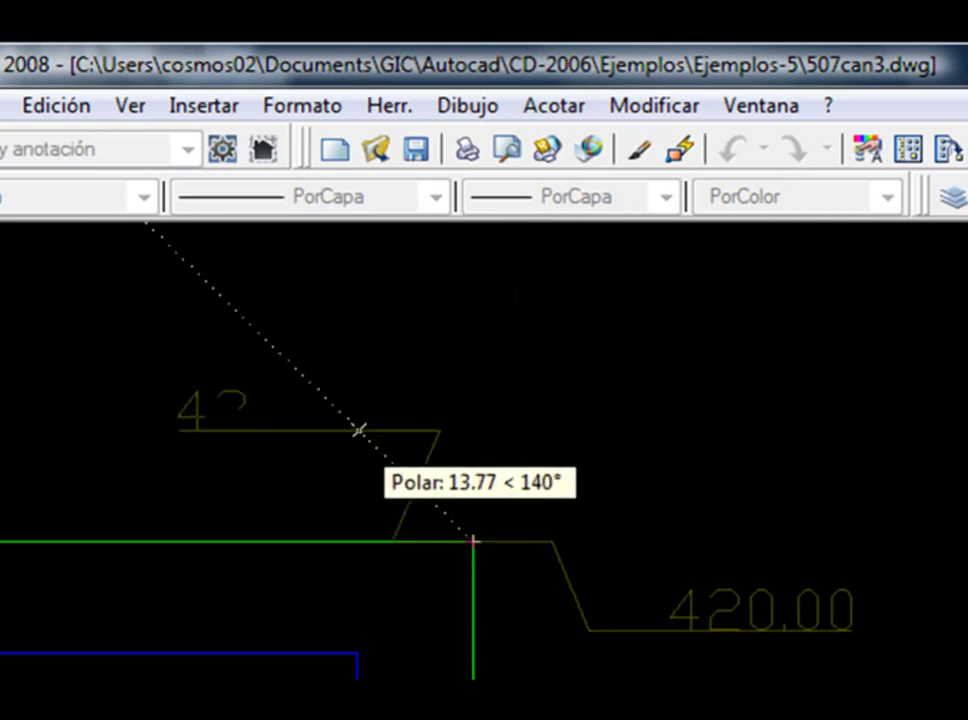
click(373, 405)
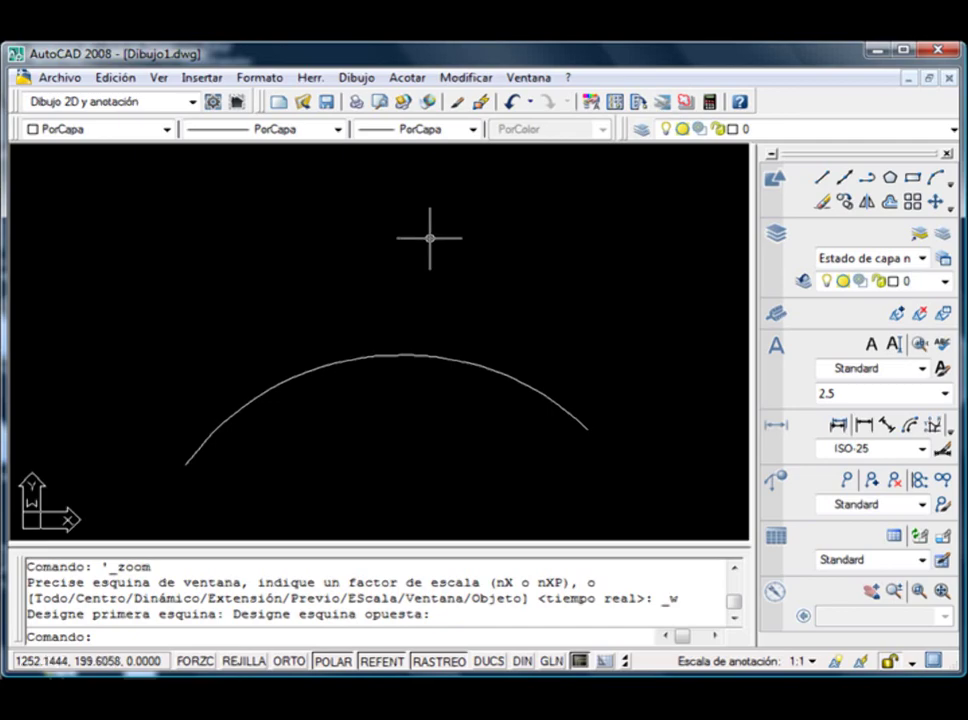
Step: Add a horizontal linear dimension between the arc's two endpoints, placing the dimension line above the arc
click(407, 77)
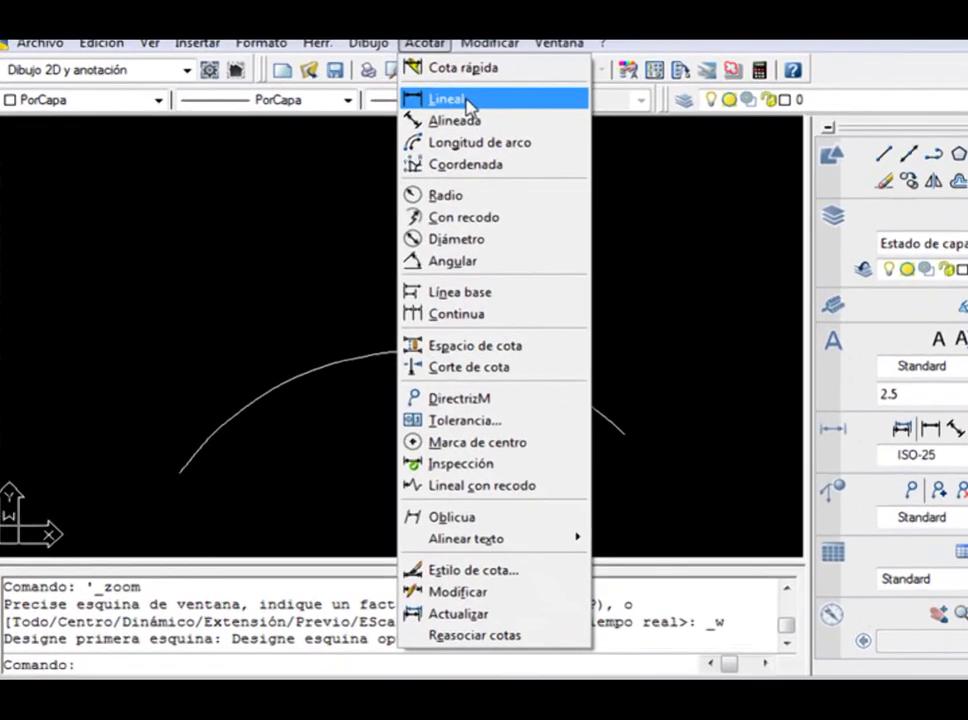
click(438, 128)
click(146, 519)
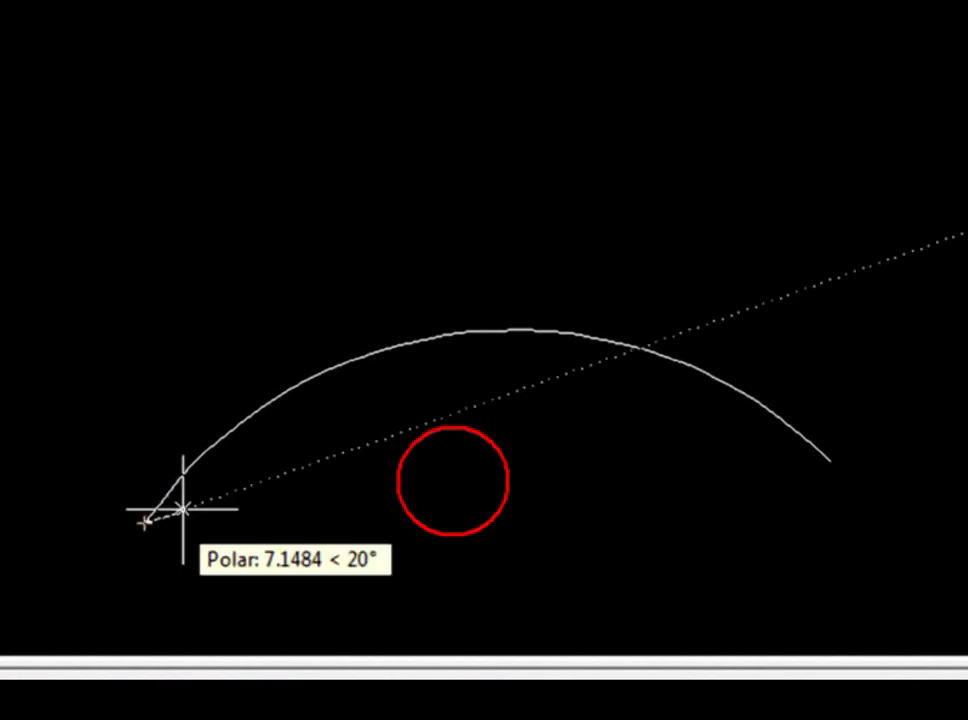
click(829, 461)
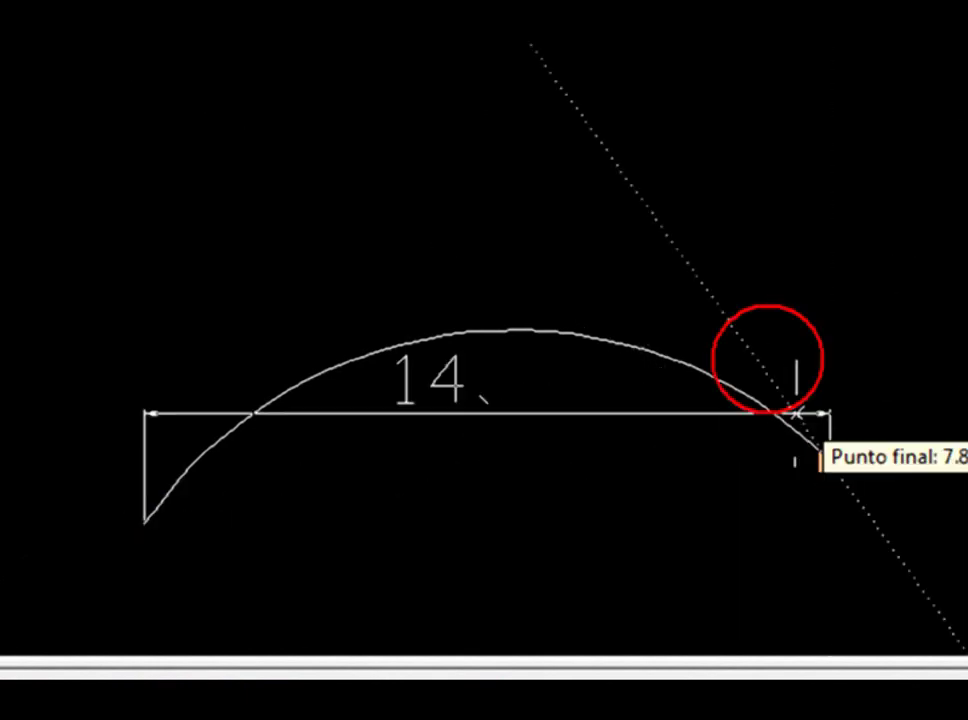
click(737, 199)
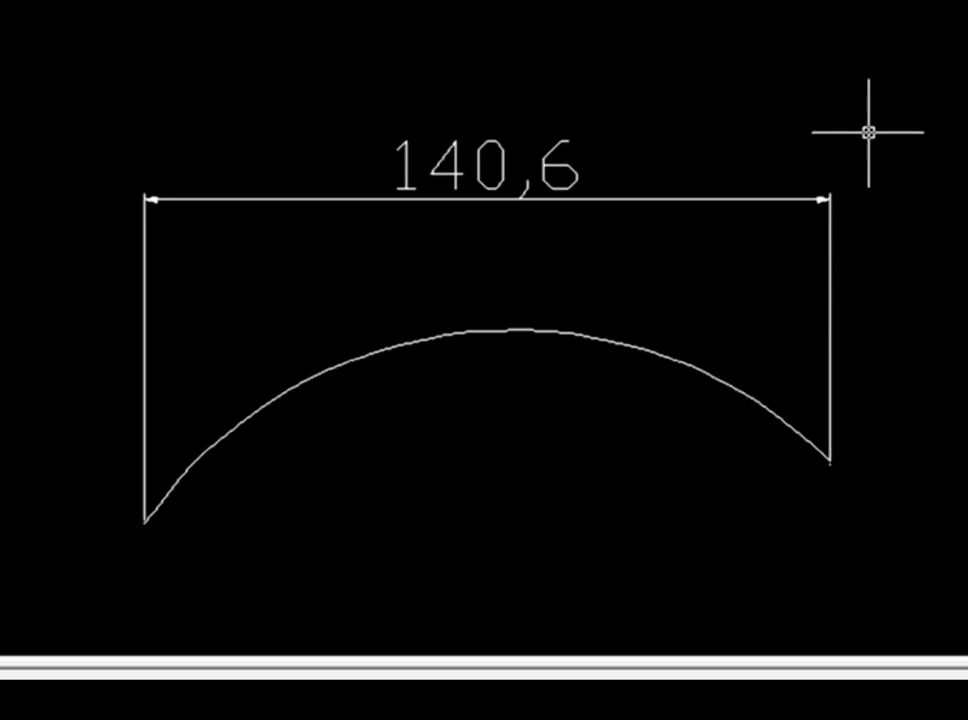
Step: Delete the linear dimension above the arc
click(884, 255)
click(724, 147)
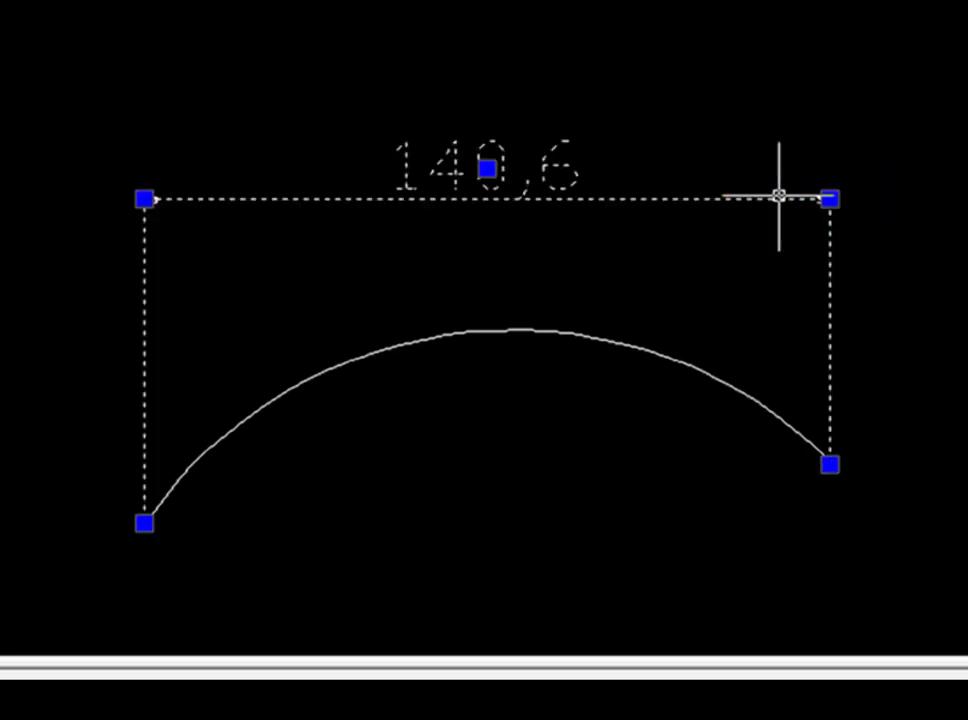
key(Delete)
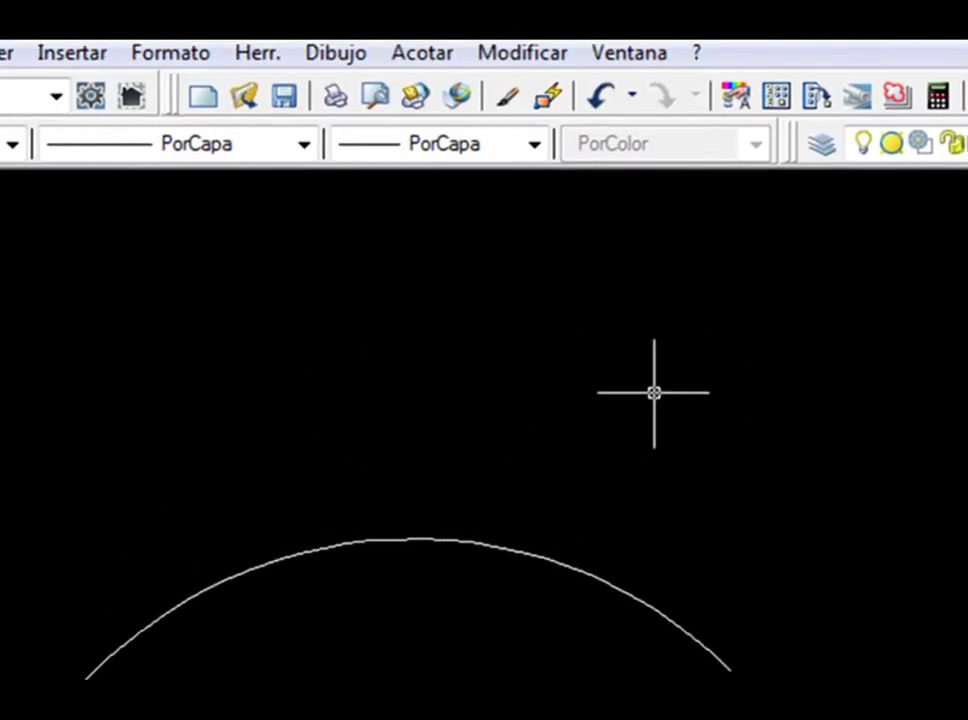
Step: Add an arc length dimension to the arc, placing the dimension line above it
click(438, 60)
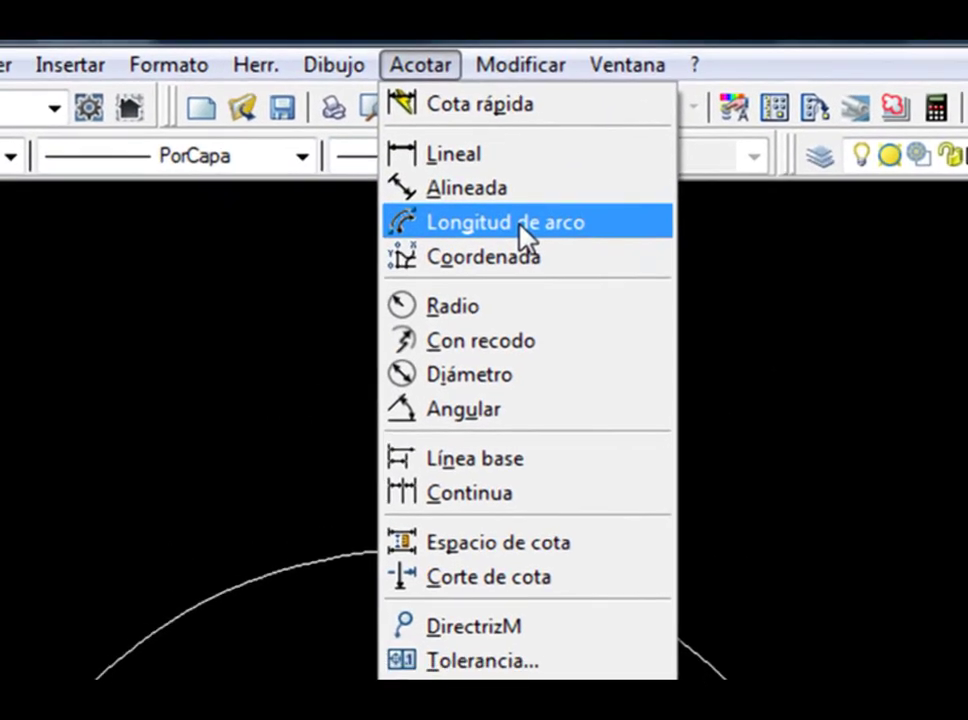
click(520, 222)
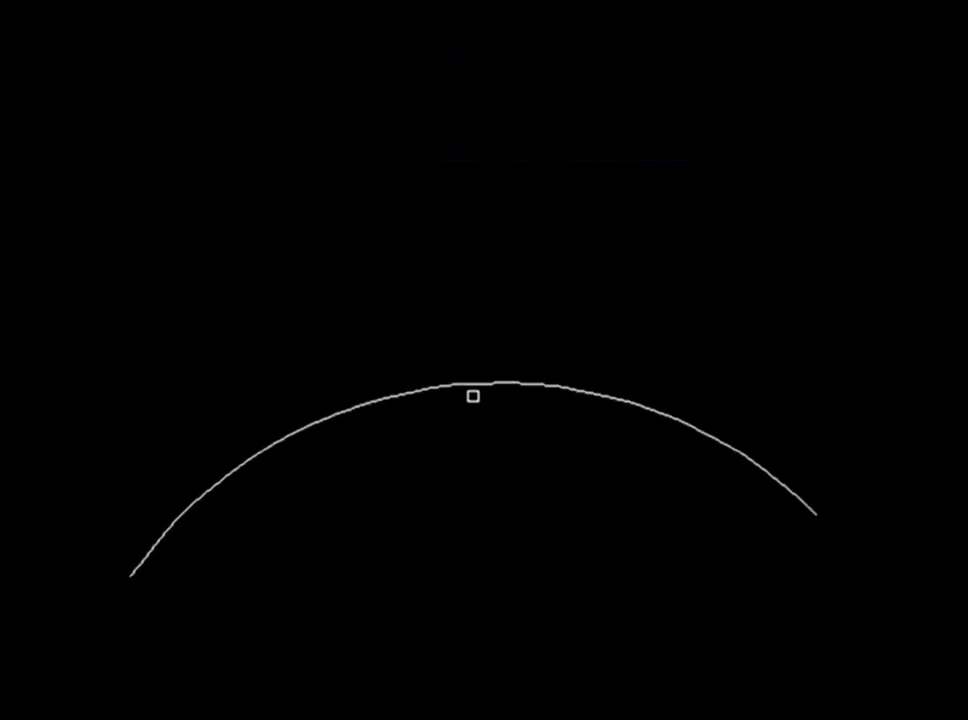
click(478, 388)
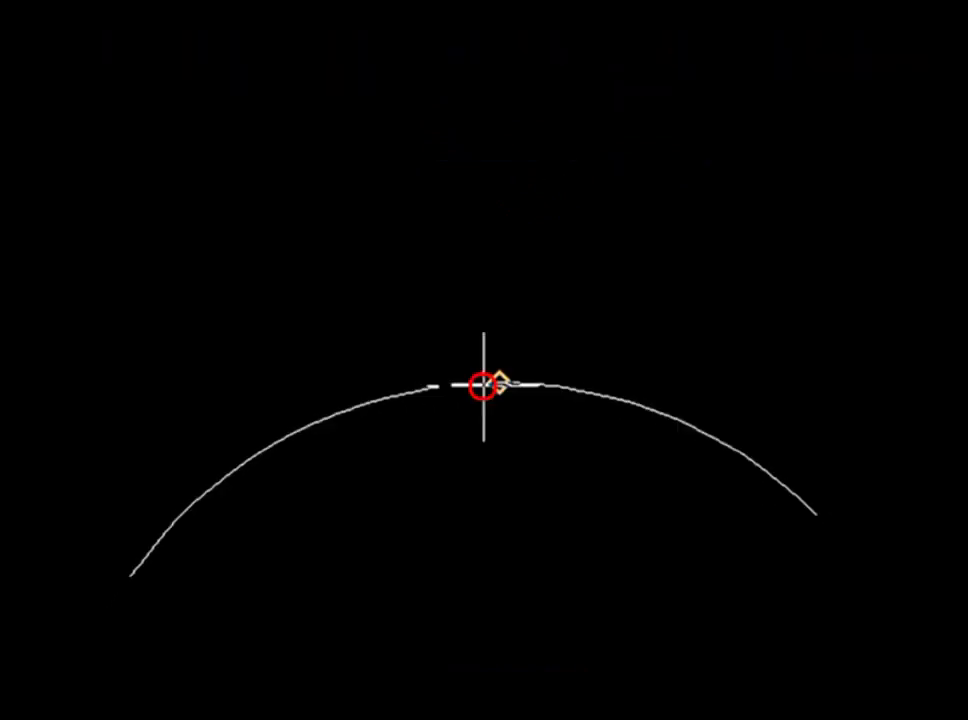
click(467, 300)
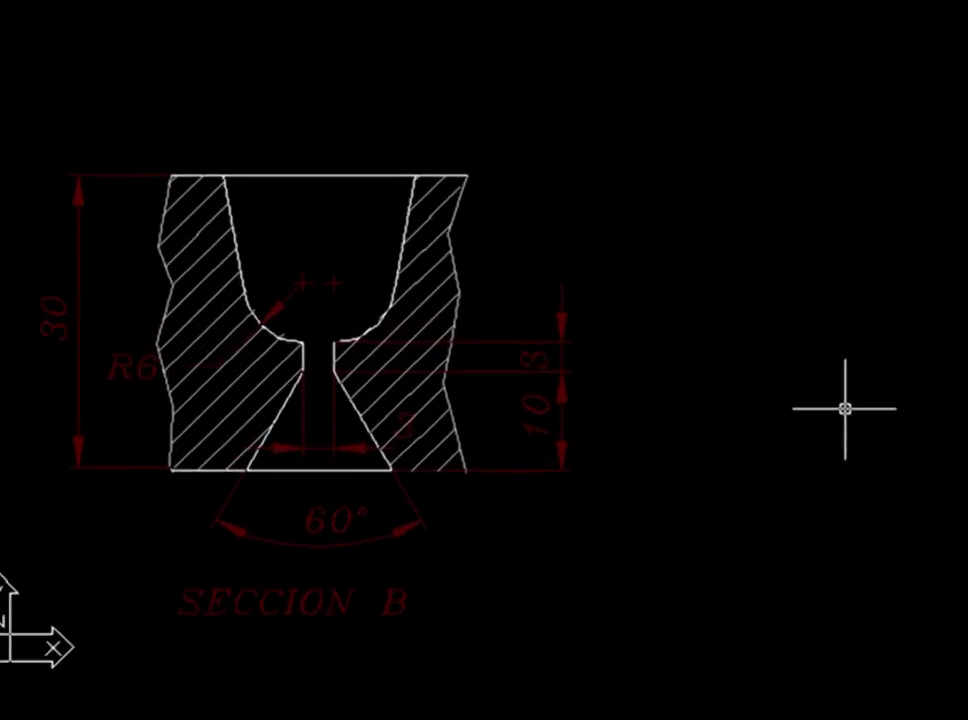
Step: Place a multileader with its arrowhead on the right-hand curved edge of Section B and its landing above and to the right
click(496, 62)
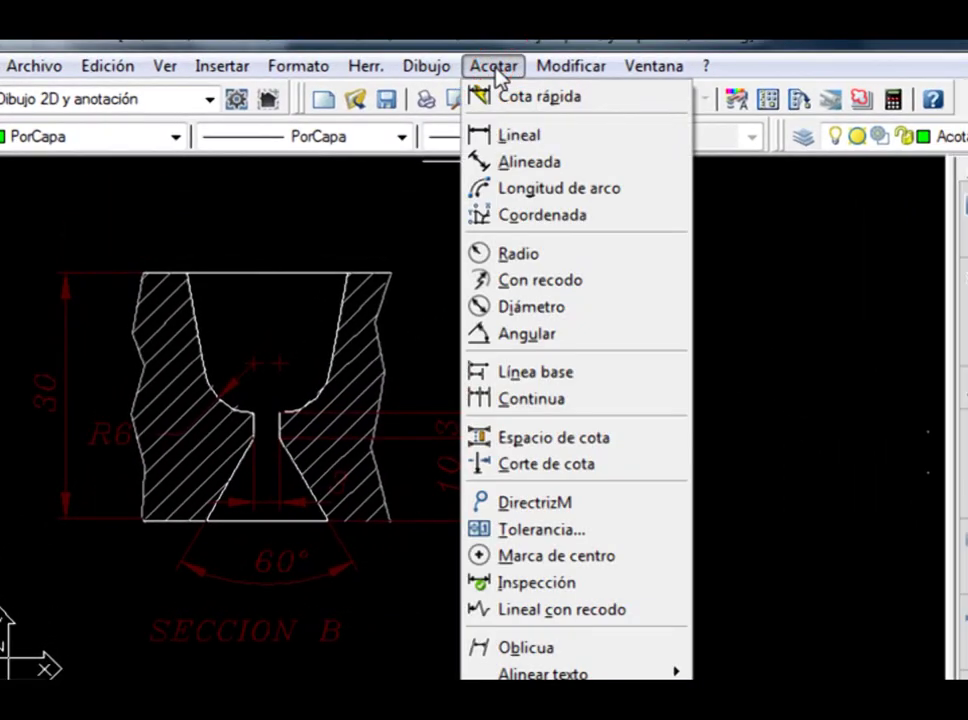
click(594, 503)
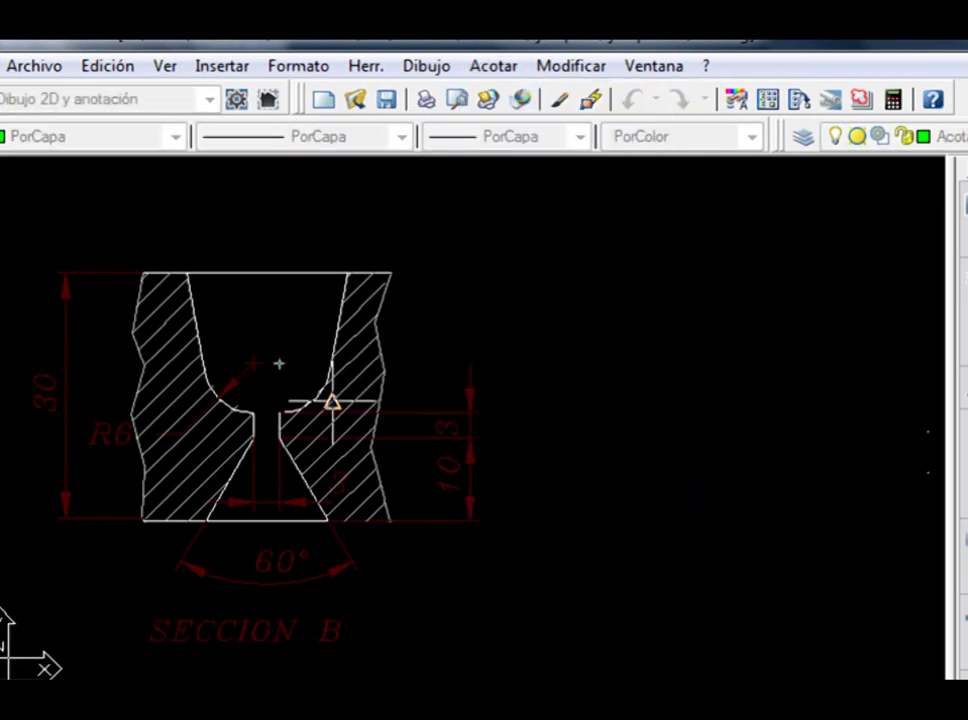
click(332, 400)
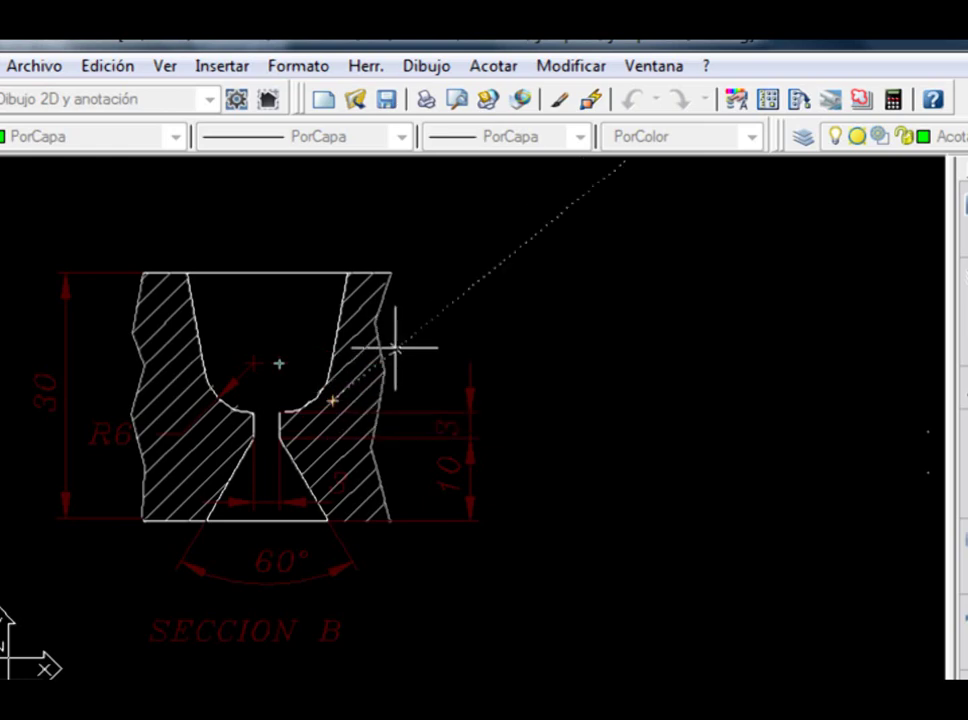
click(433, 297)
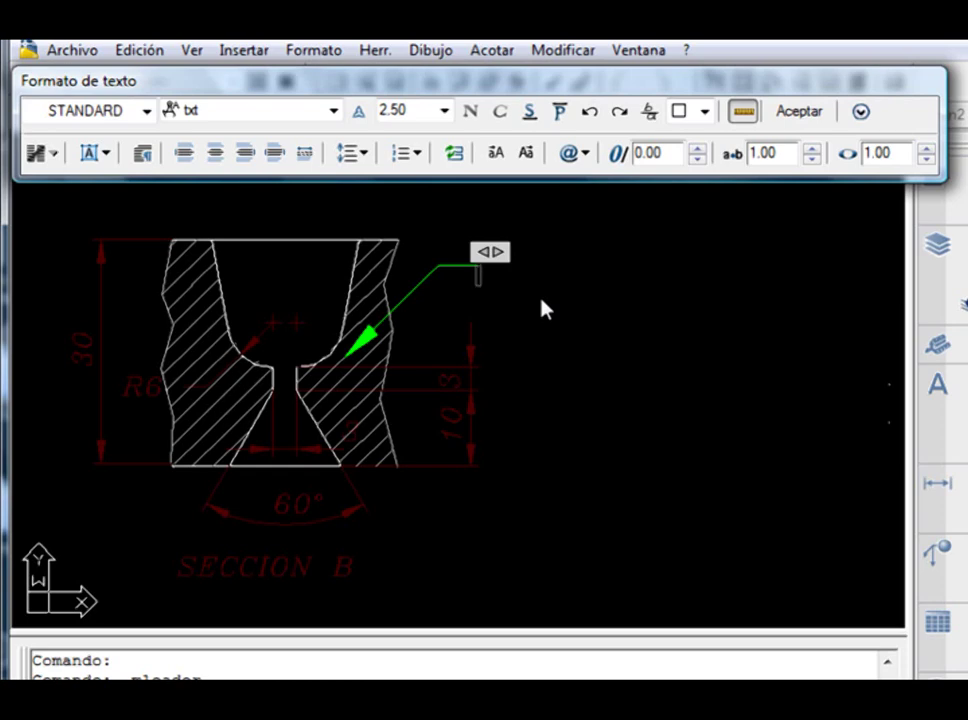
Step: Enter the leader note "Soldar piezas segun observaciones de plano 2.22" on three lines and accept it
text(Soldar pie)
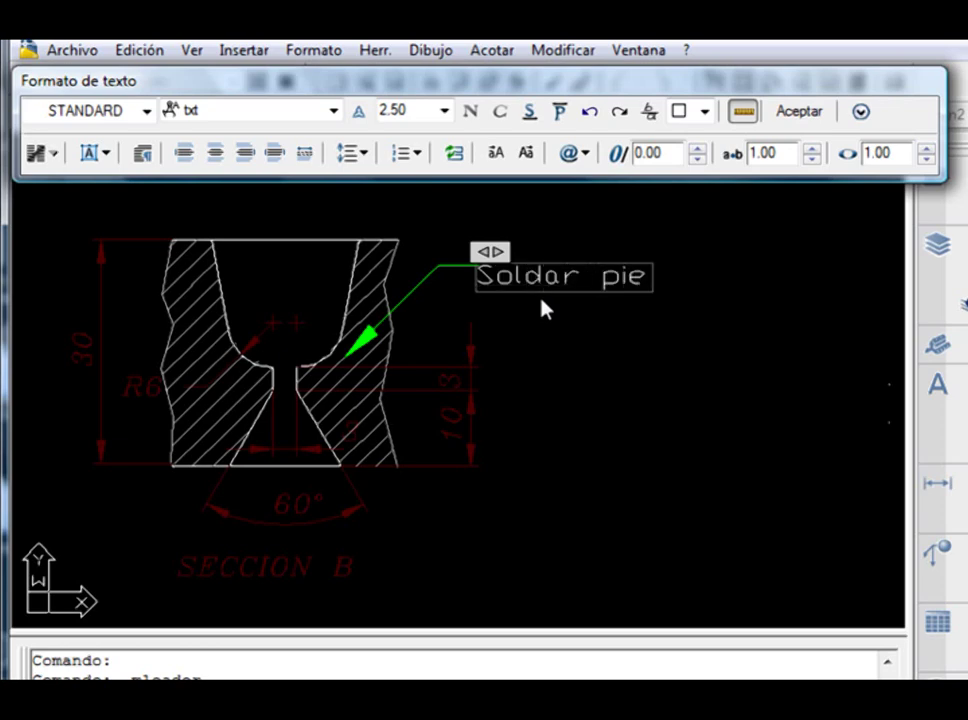
text(zas segun)
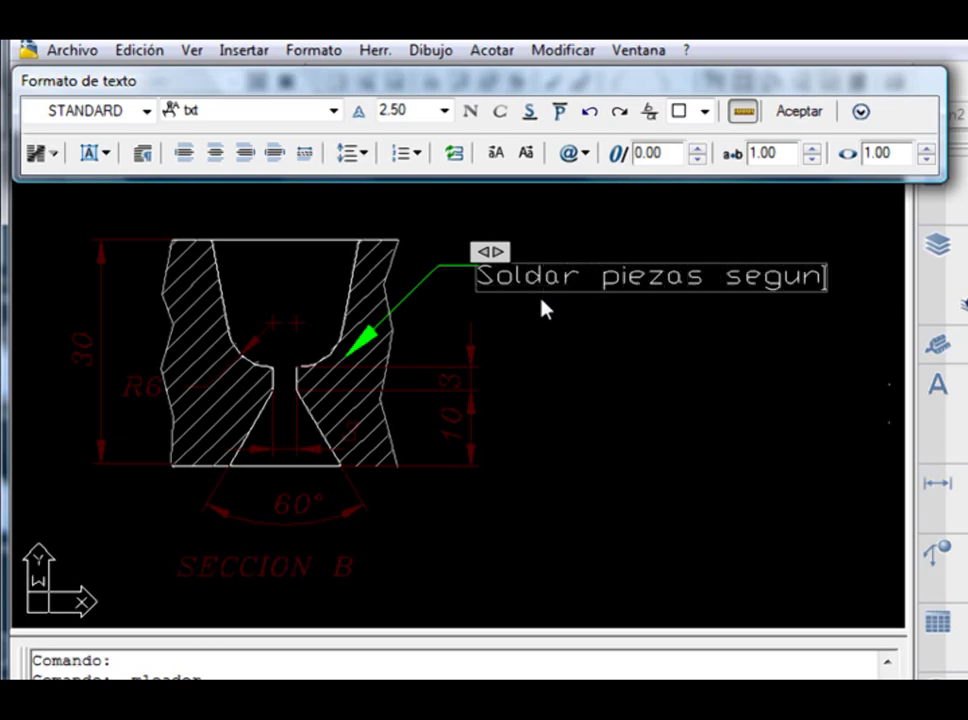
key(Return)
text(ob)
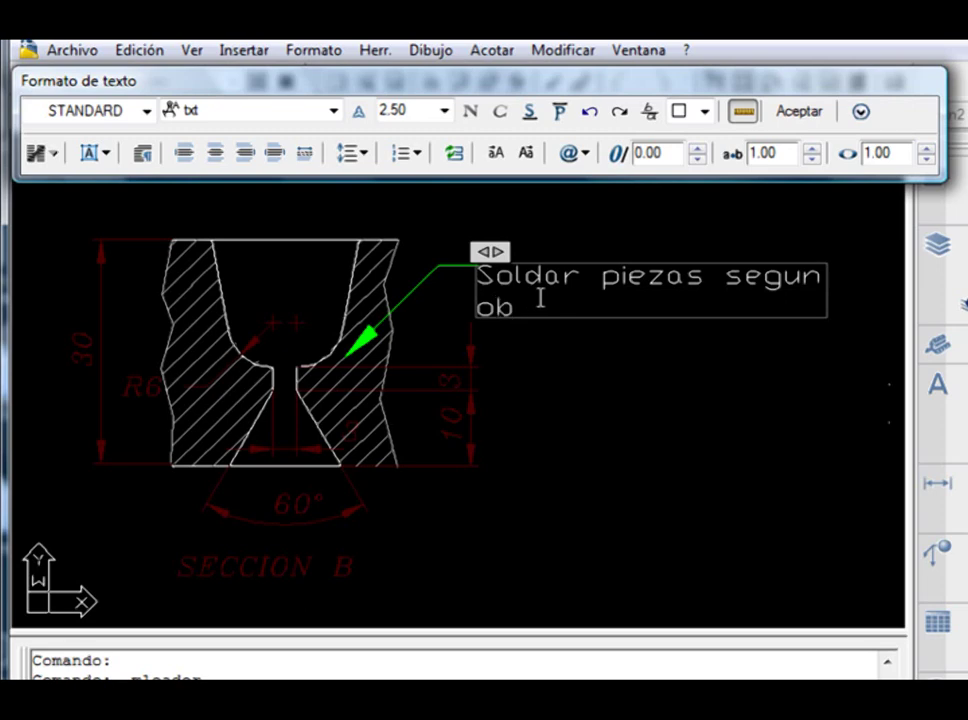
text(servaciones de)
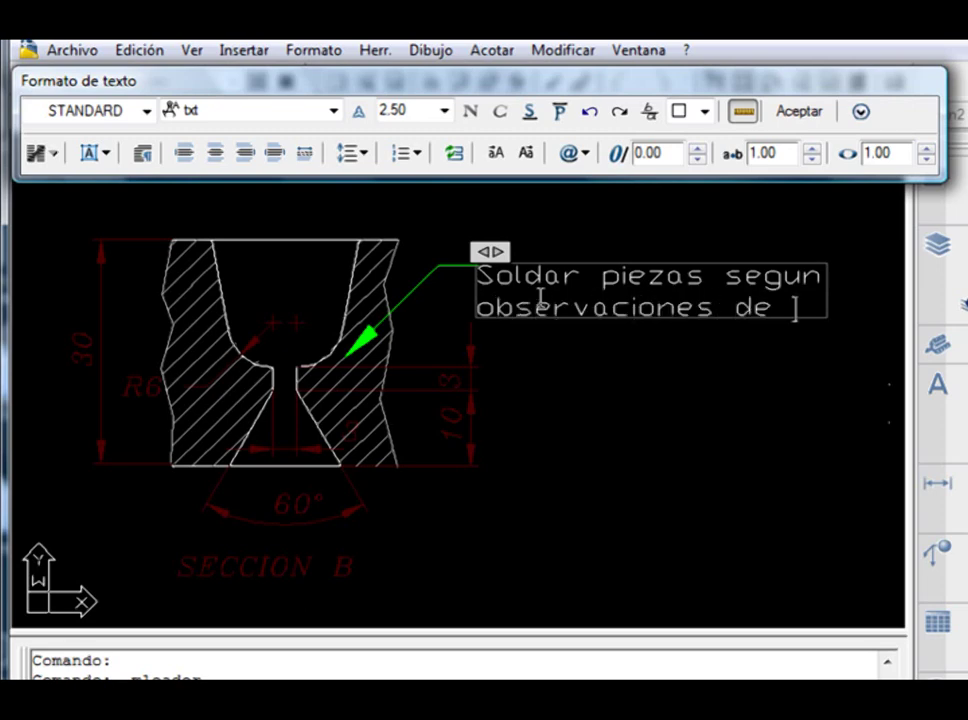
key(Return)
text(plano 2.22)
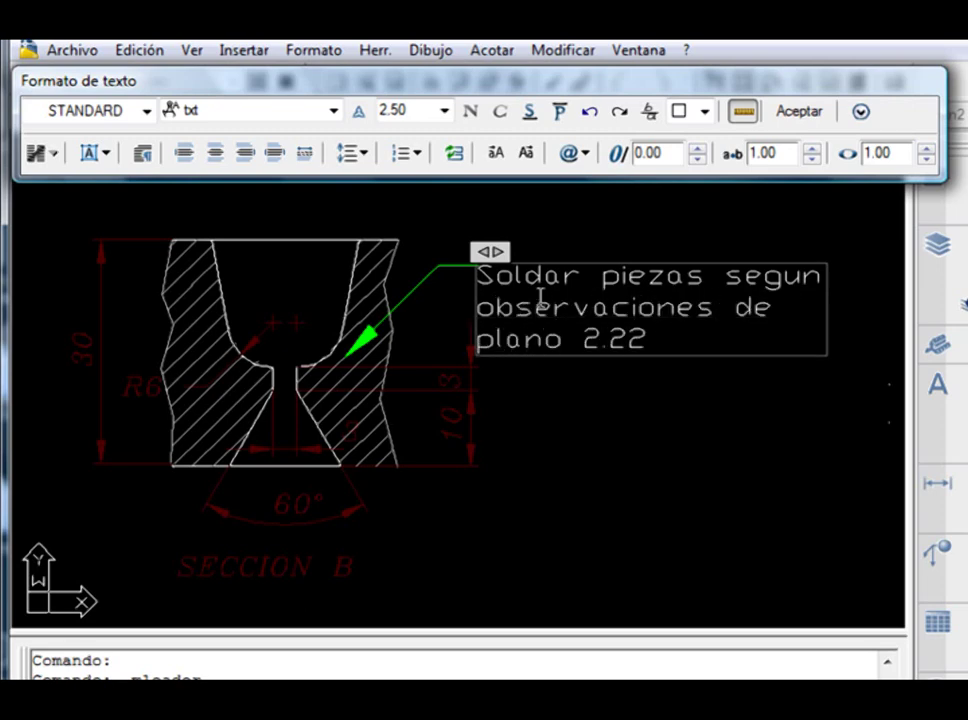
key(Return)
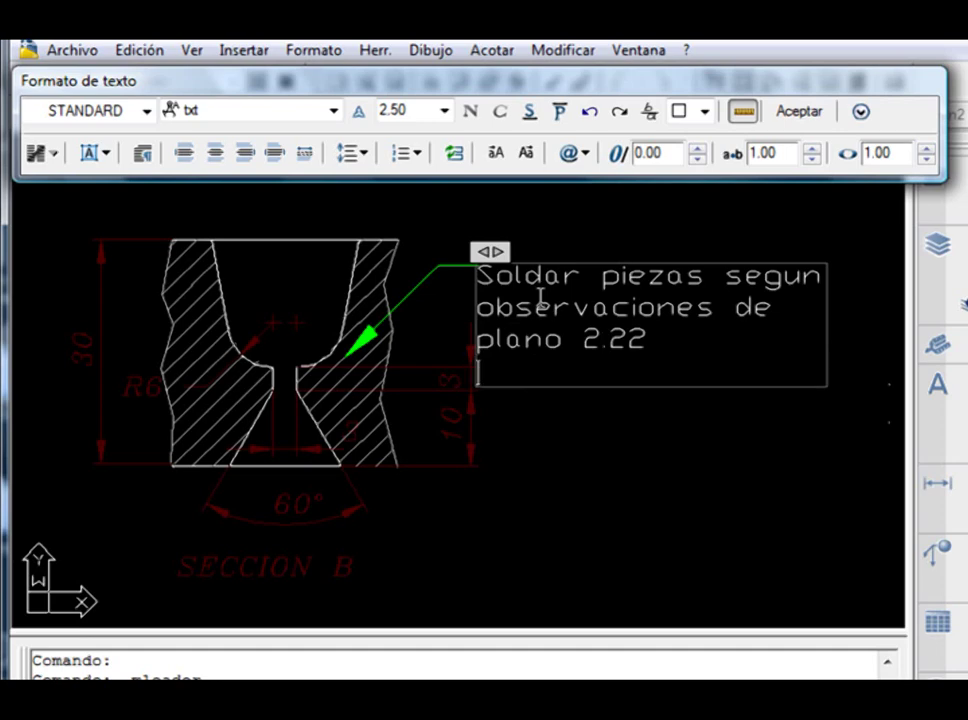
click(810, 115)
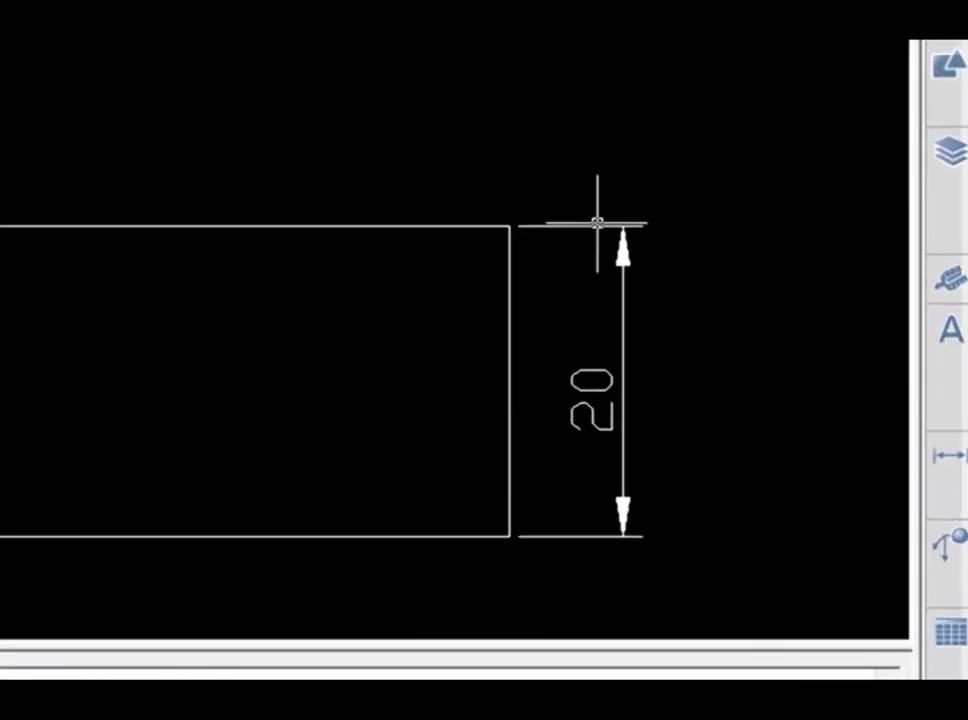
Step: Move the rectangle's vertical dimension line farther to the right of the rectangle using its middle grip
click(622, 226)
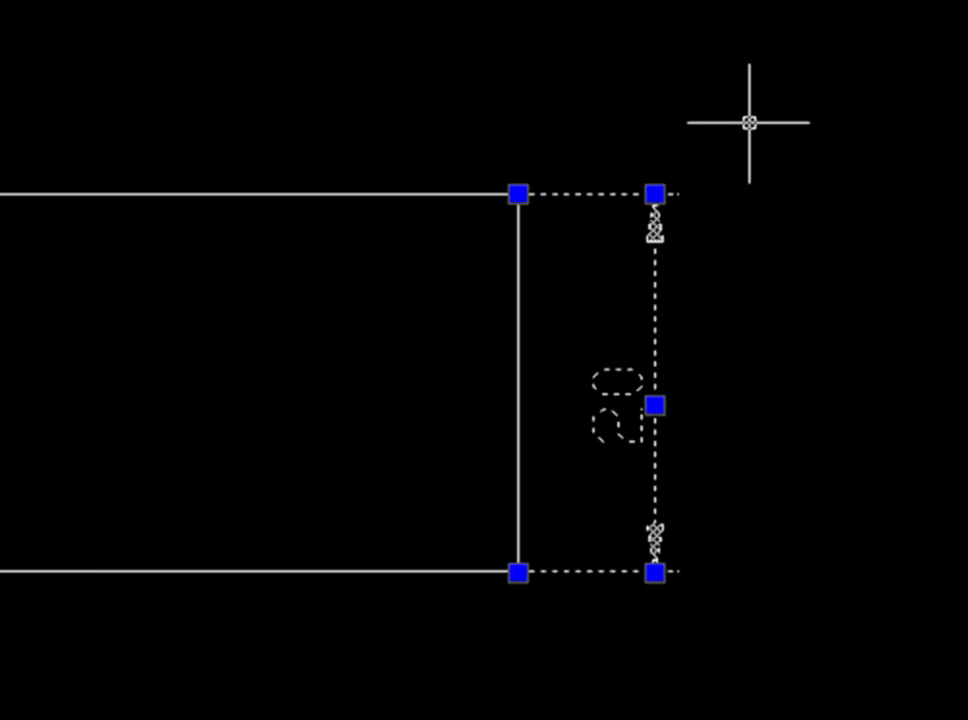
click(655, 405)
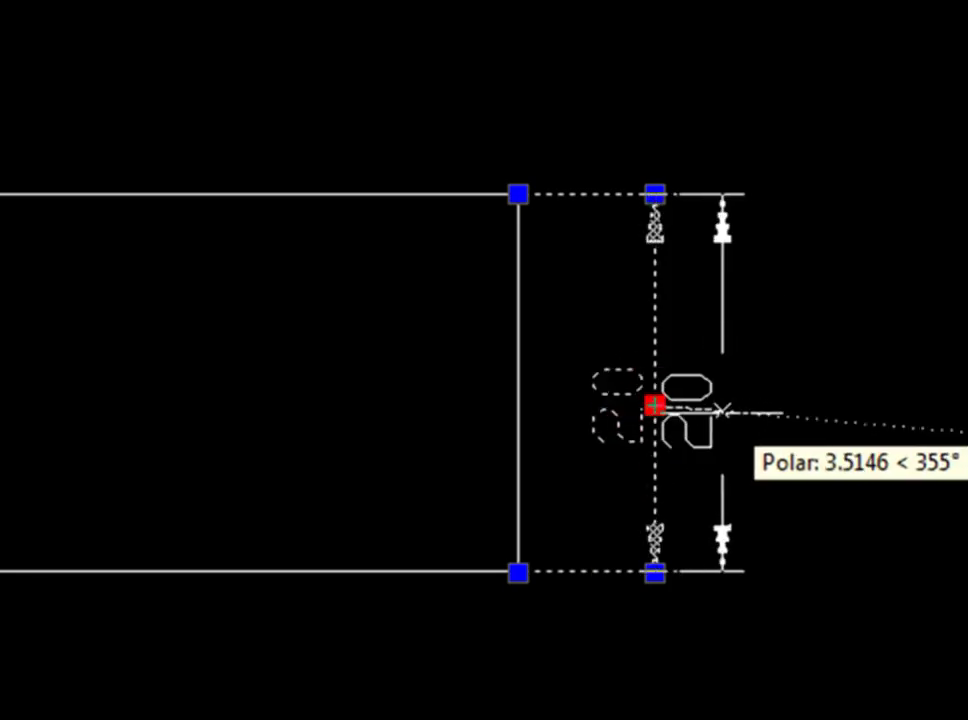
click(711, 414)
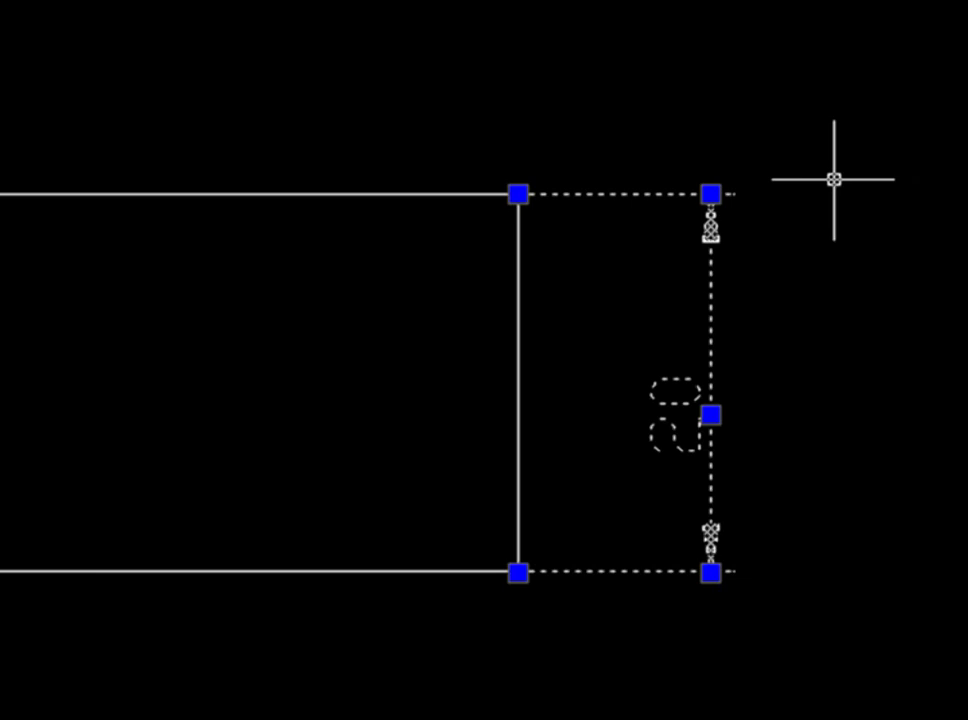
key(Escape)
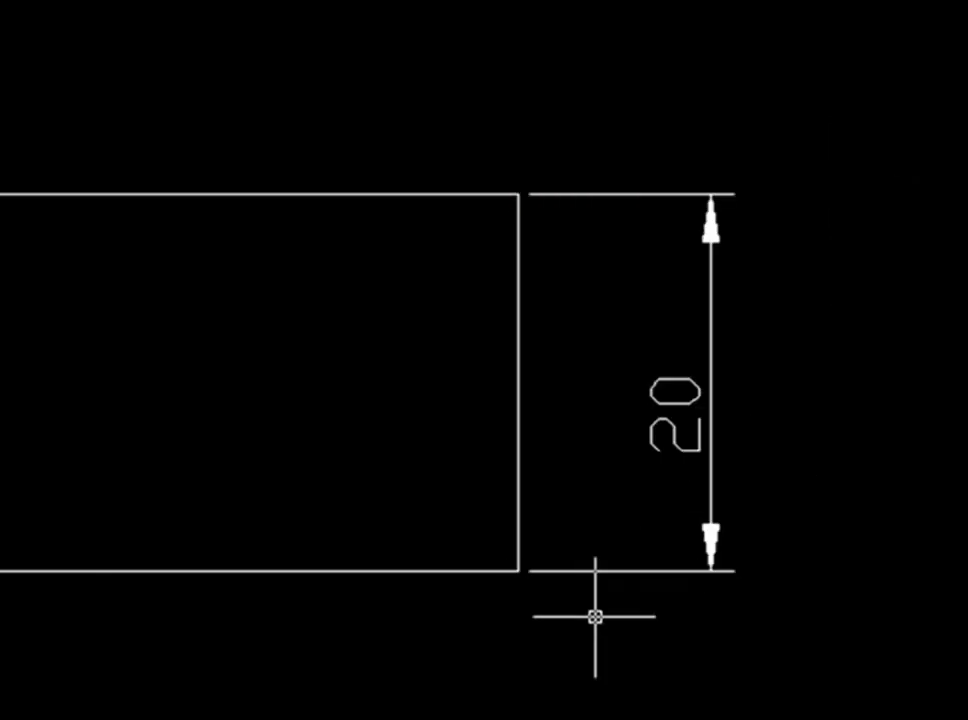
Step: Stretch the rectangle's upper-right corner upward together with its associated dimension, to a height of about 27.4
drag(593, 620, 452, 530)
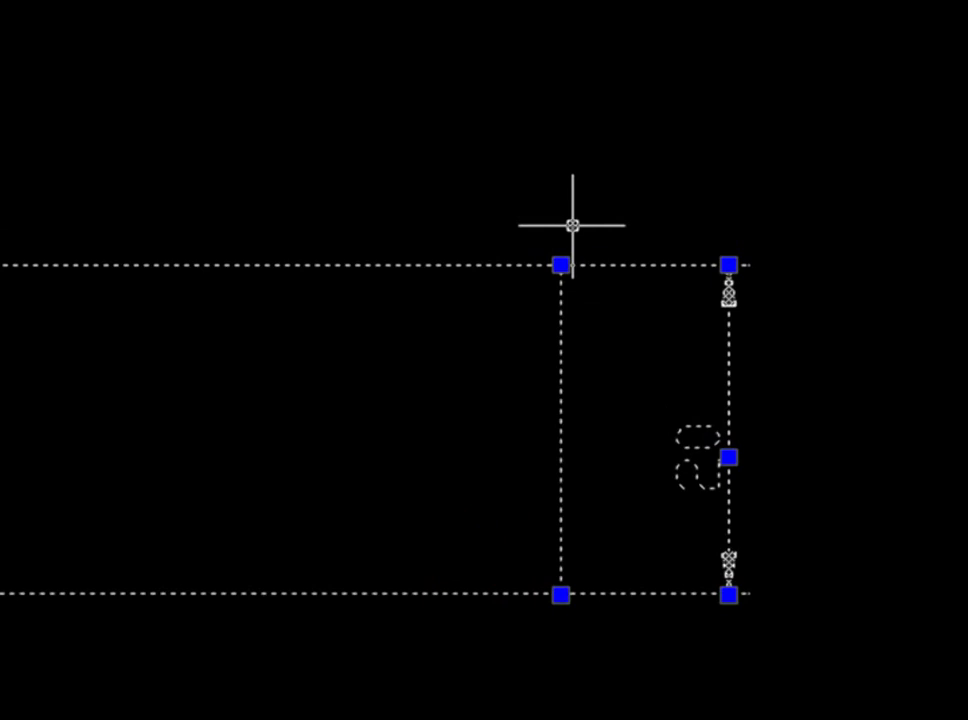
click(561, 265)
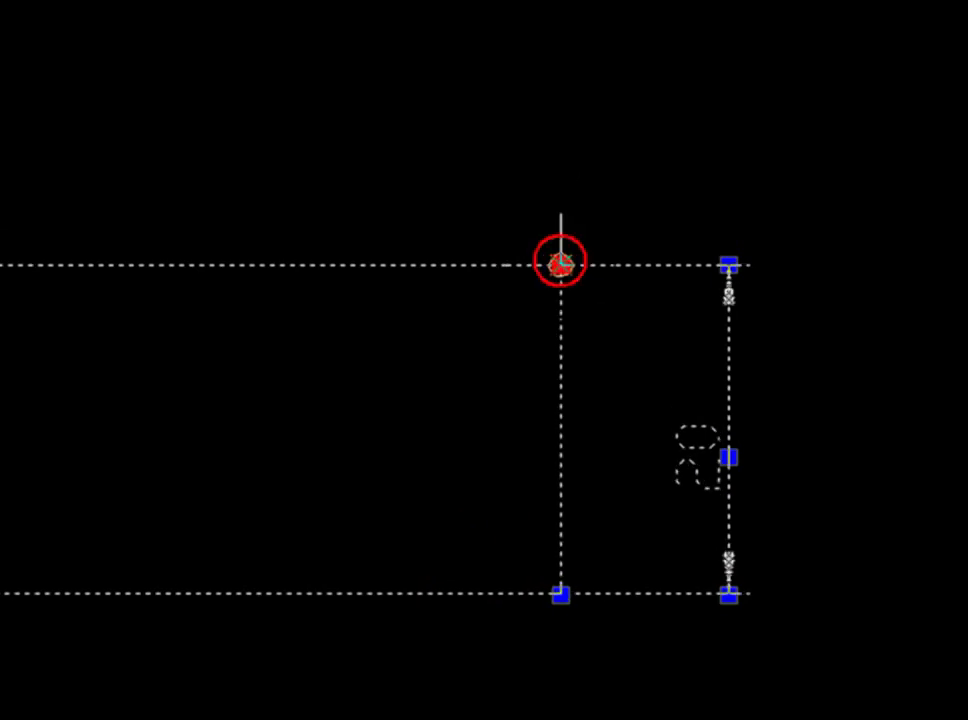
click(550, 145)
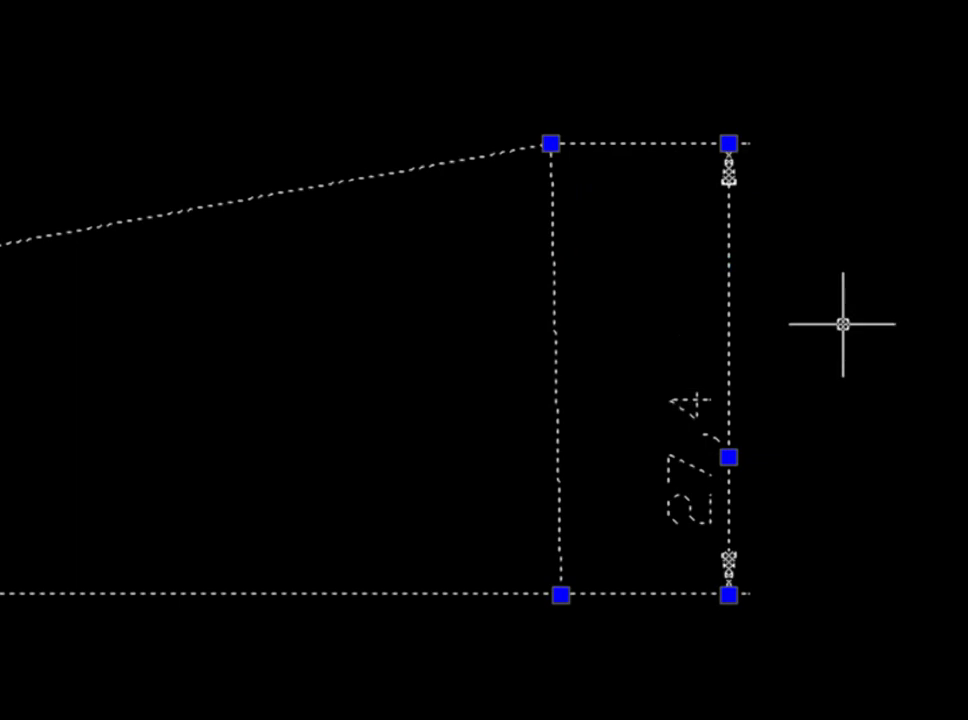
key(Escape)
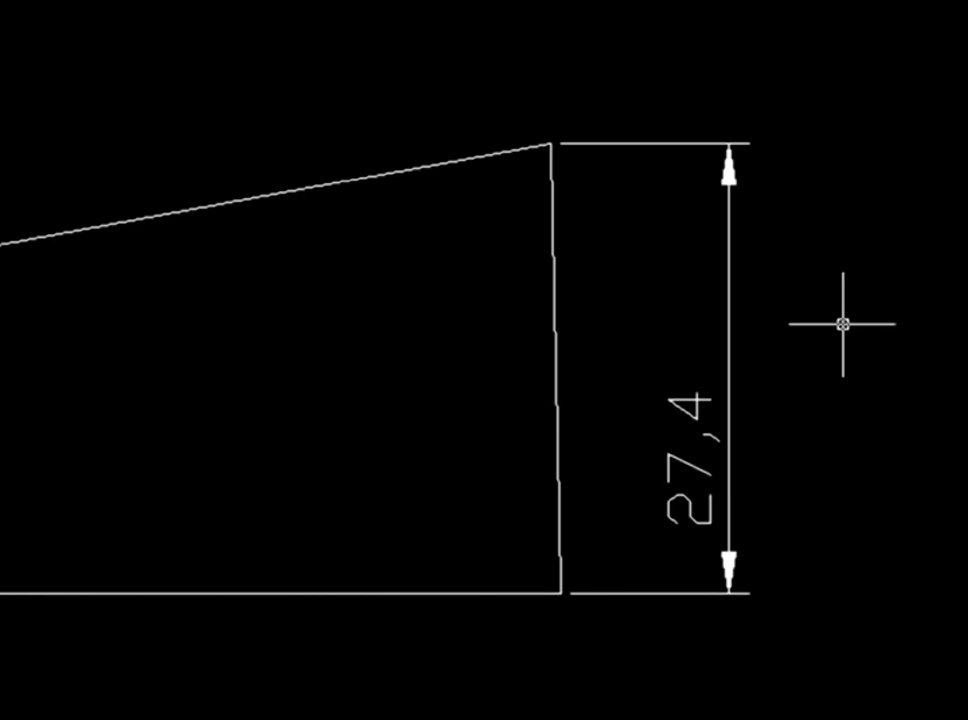
Step: Select the vertical dimension and examine the options available for its text position
middle_drag(531, 452, 531, 452)
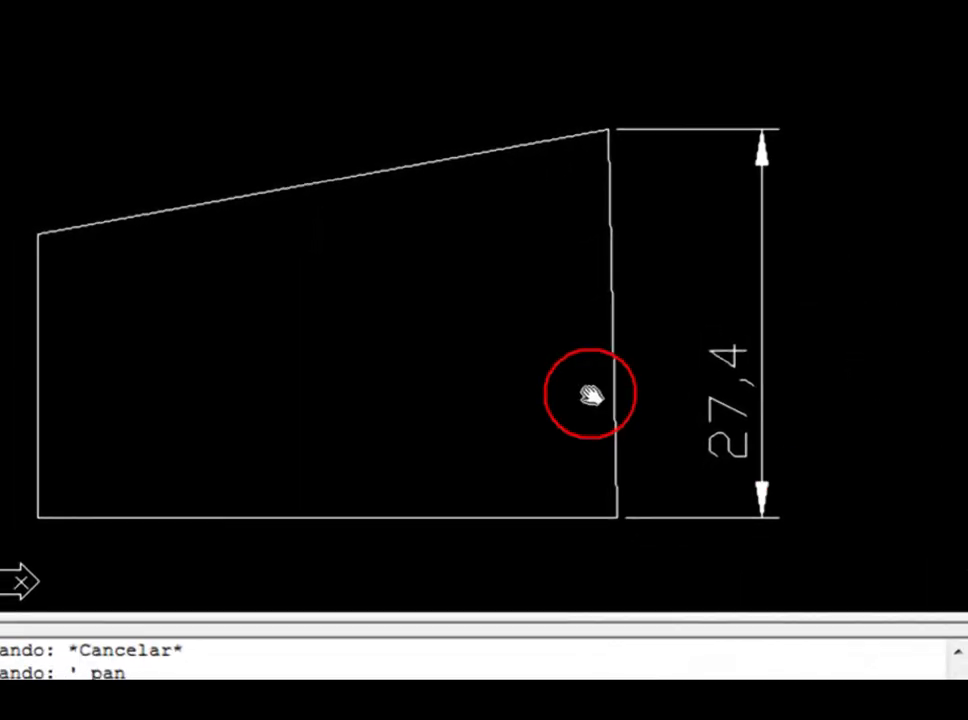
mouse_move(591, 395)
middle_down()
mouse_move(538, 415)
mouse_move(210, 449)
middle_up()
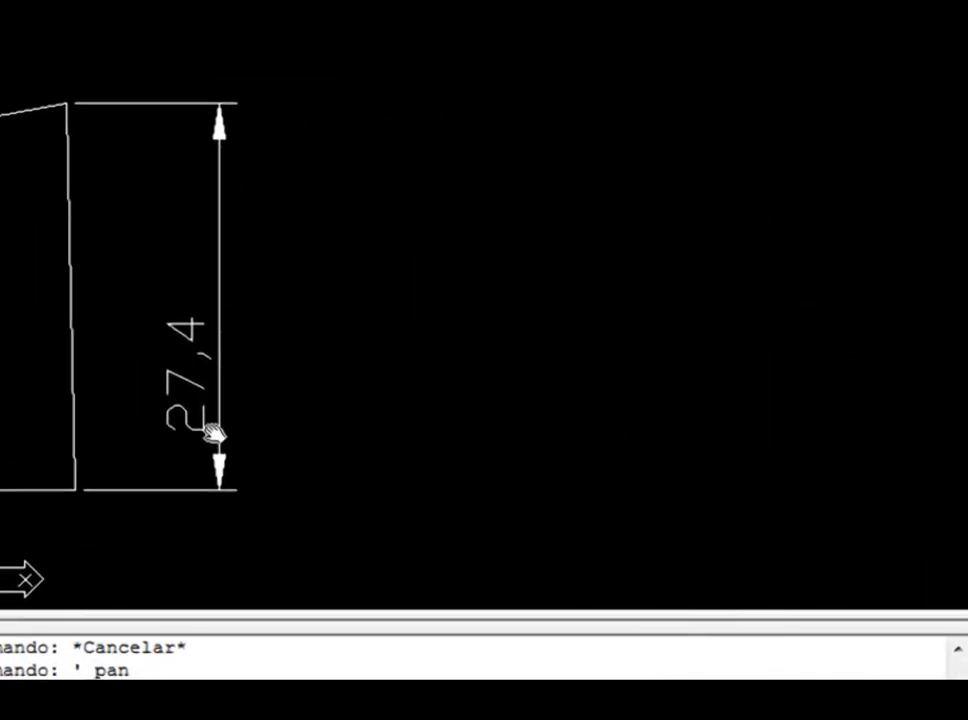
right_click(290, 319)
click(386, 345)
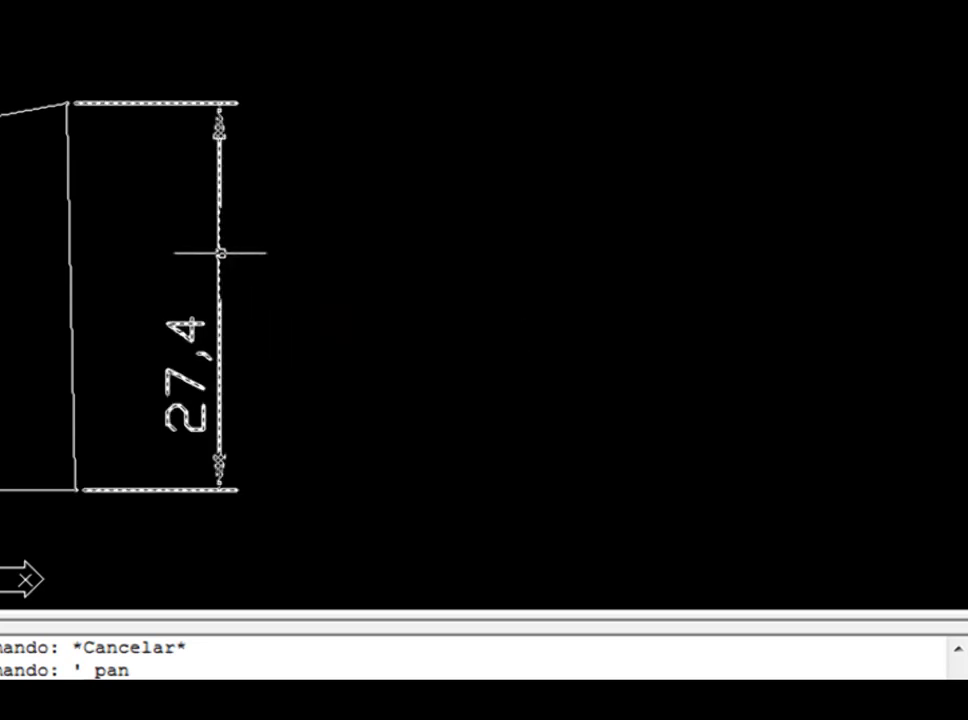
click(218, 253)
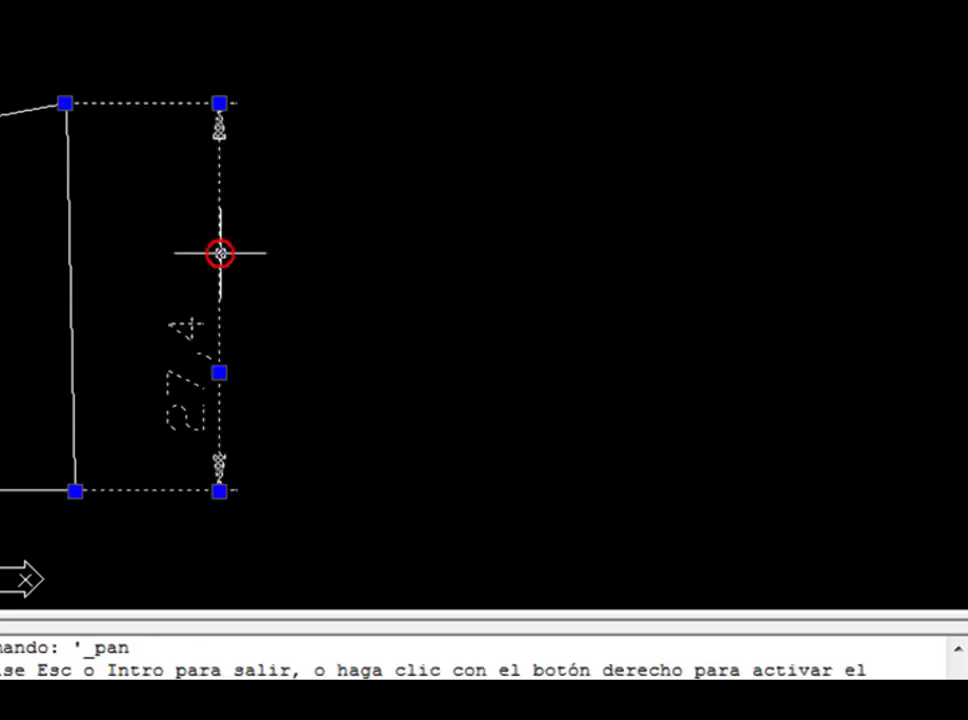
right_click(218, 184)
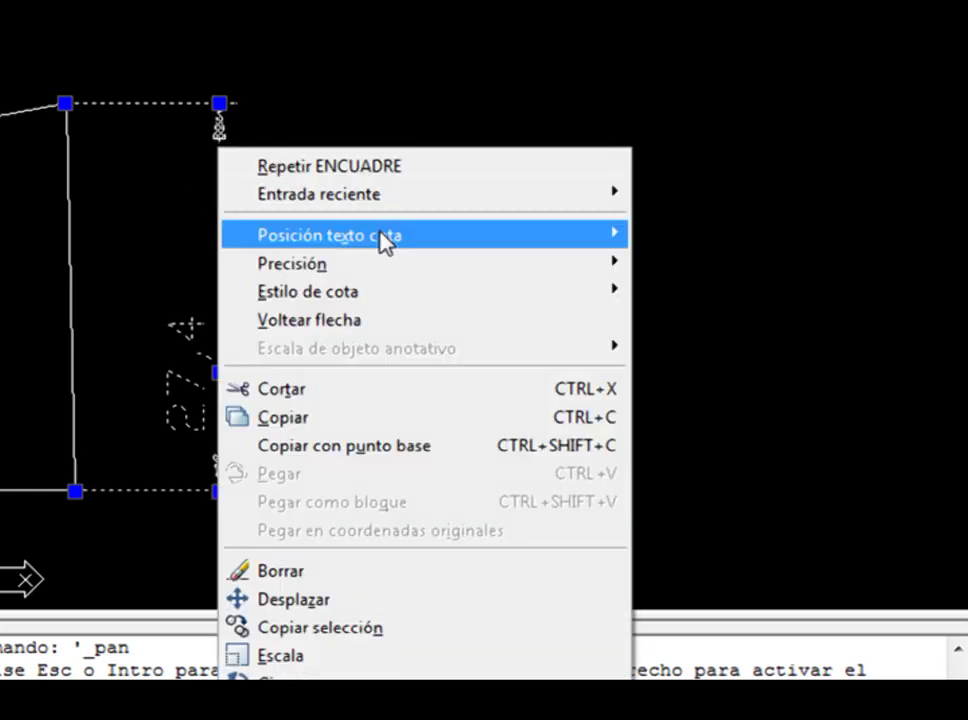
mouse_move(418, 246)
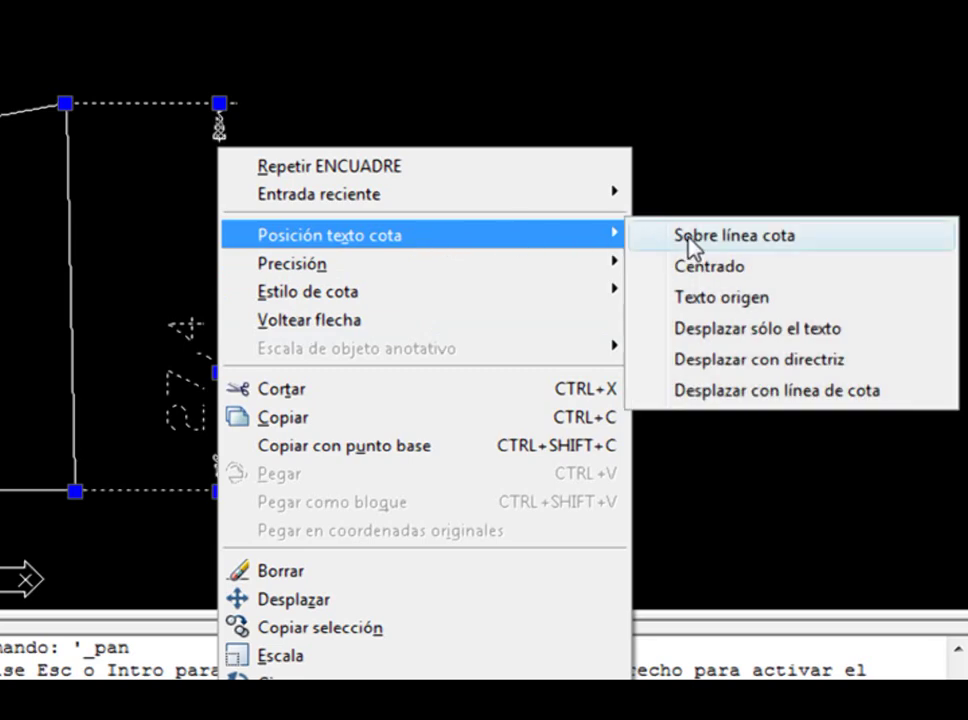
key(Escape)
key(Escape)
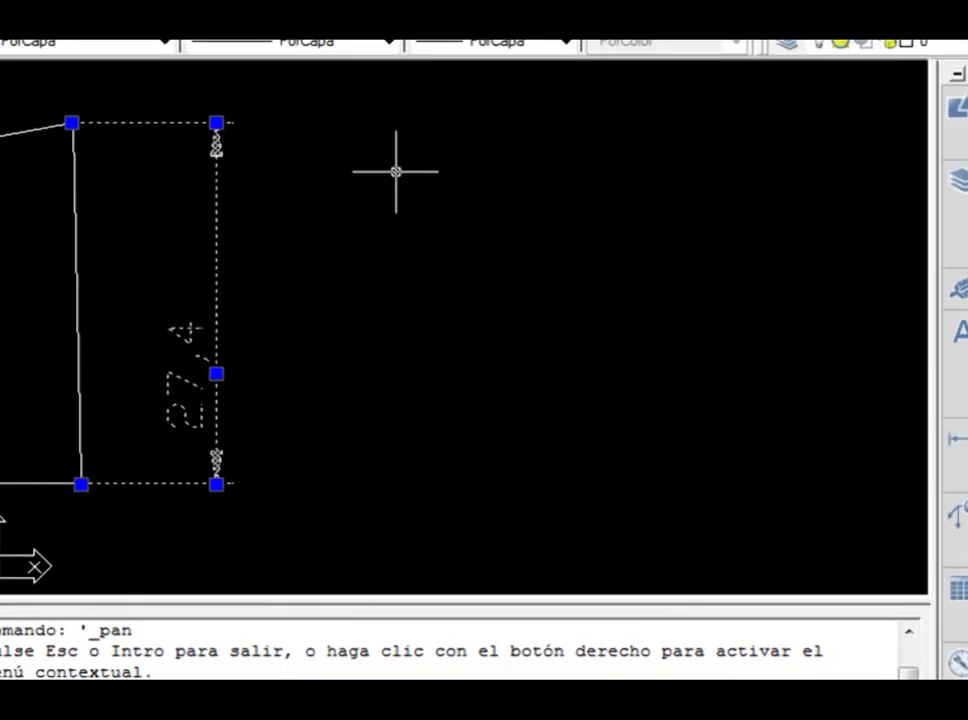
Step: Display the dimension toolbar in the workspace
right_click(259, 93)
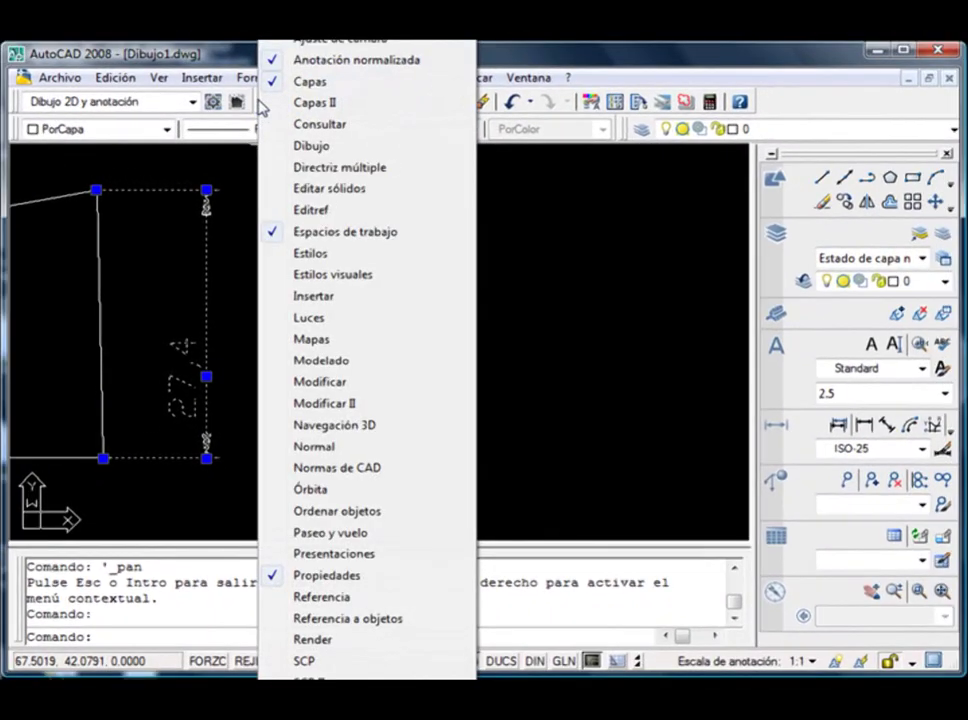
click(311, 18)
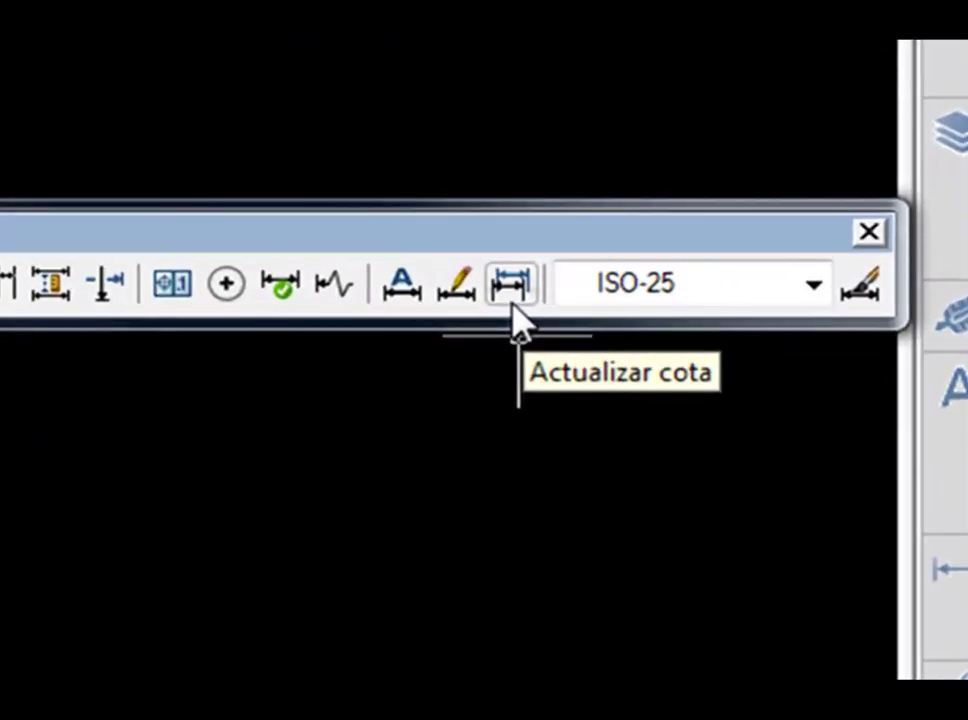
Step: Examine the available dimension styles in both the dimension toolbar and the dashboard
click(815, 288)
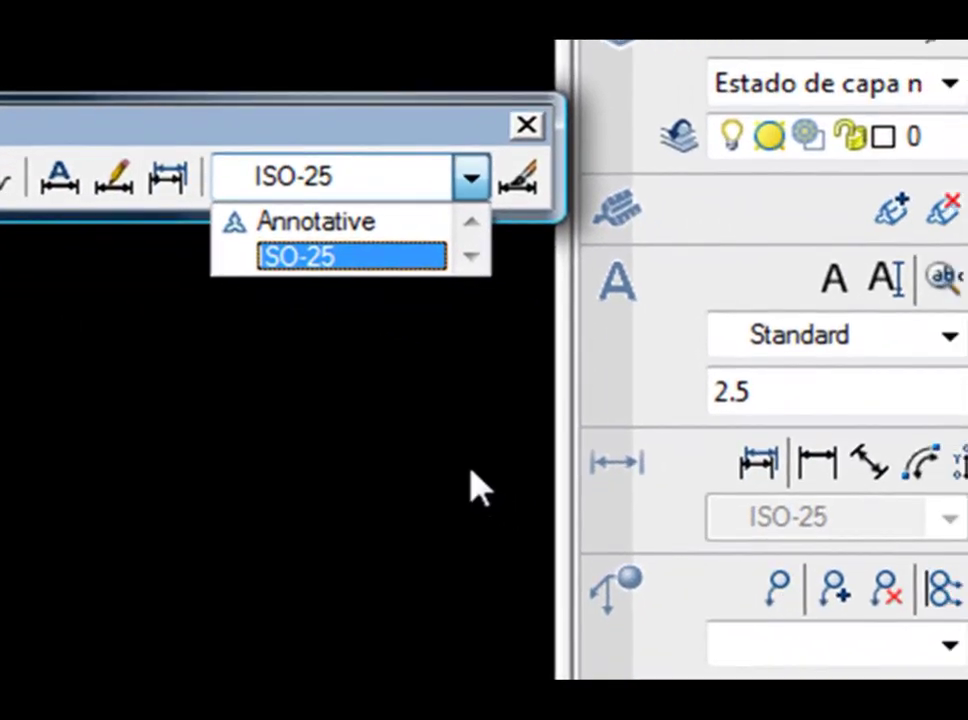
click(472, 469)
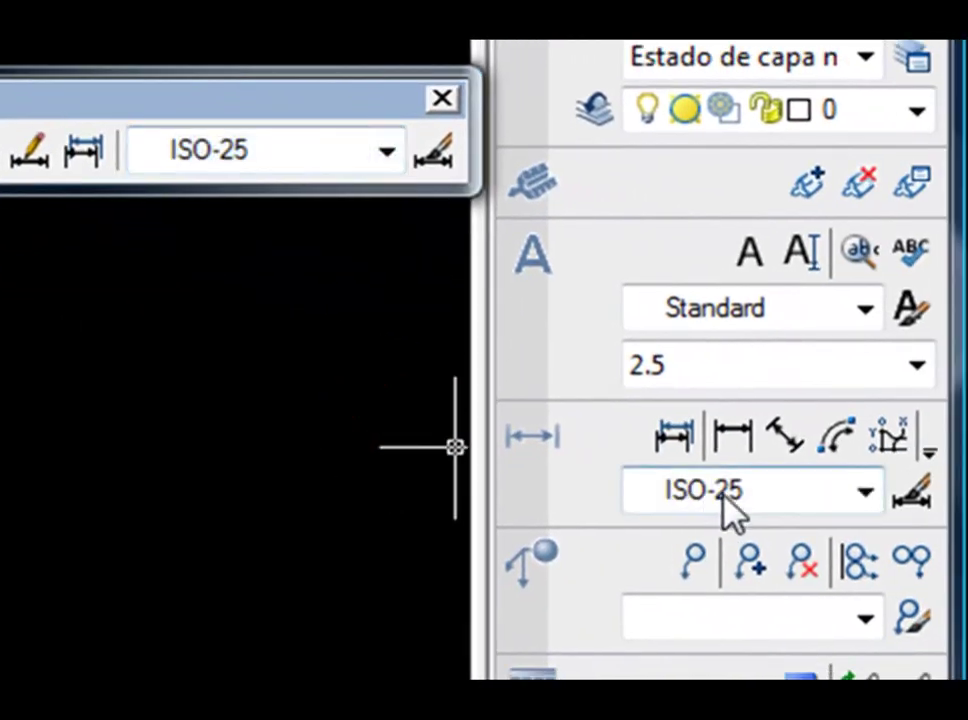
click(865, 495)
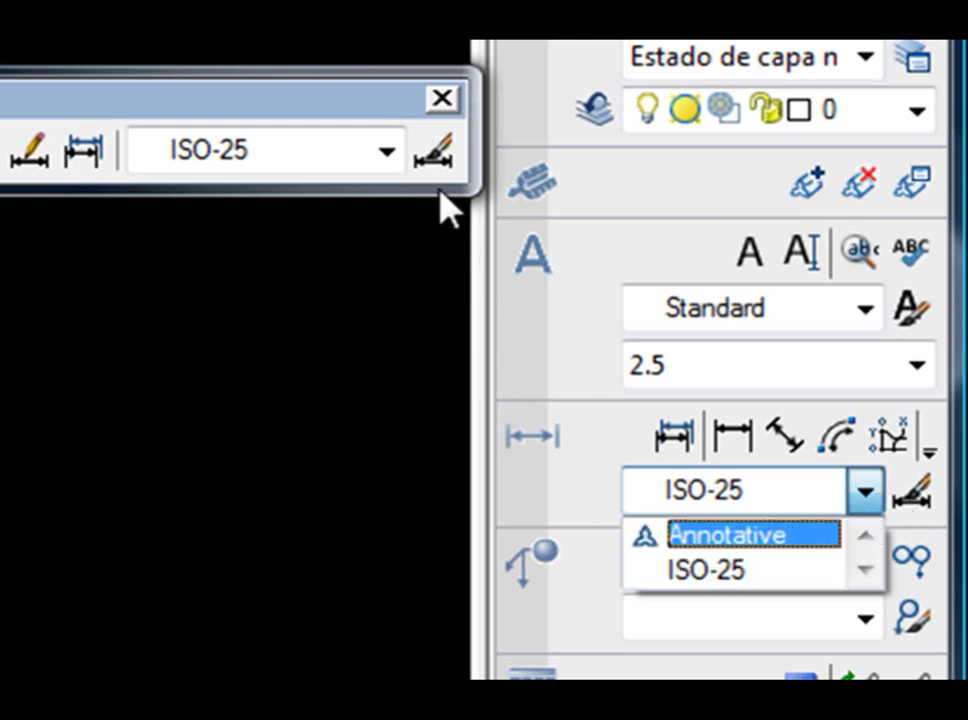
Step: Create a new dimension style named "Estilo de cota para ejemplo" based on ISO-25 for all dimensions
click(380, 106)
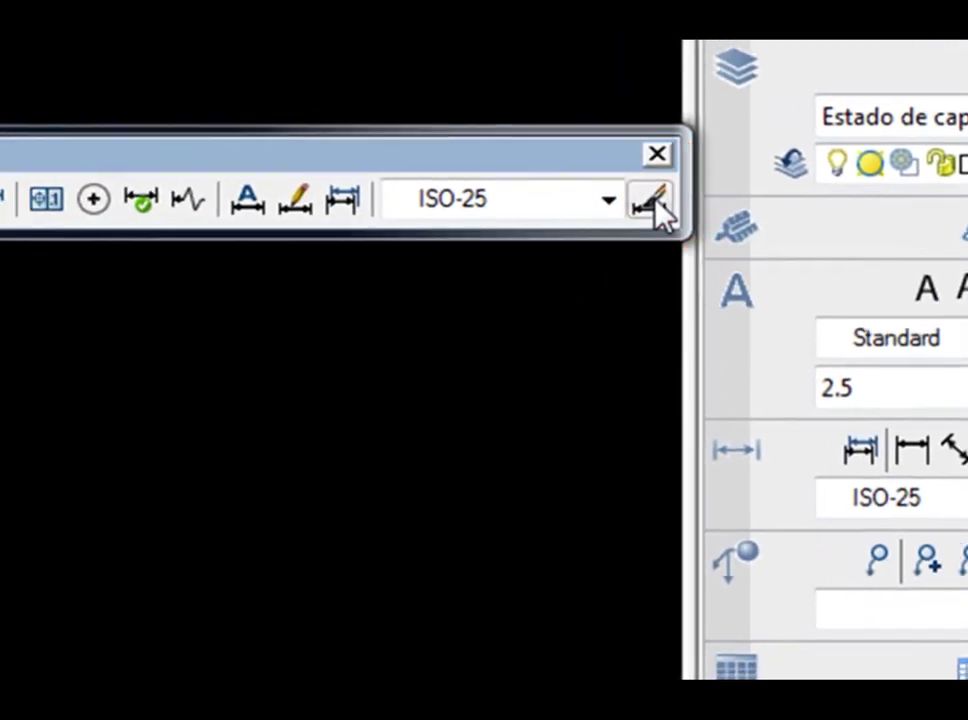
click(757, 230)
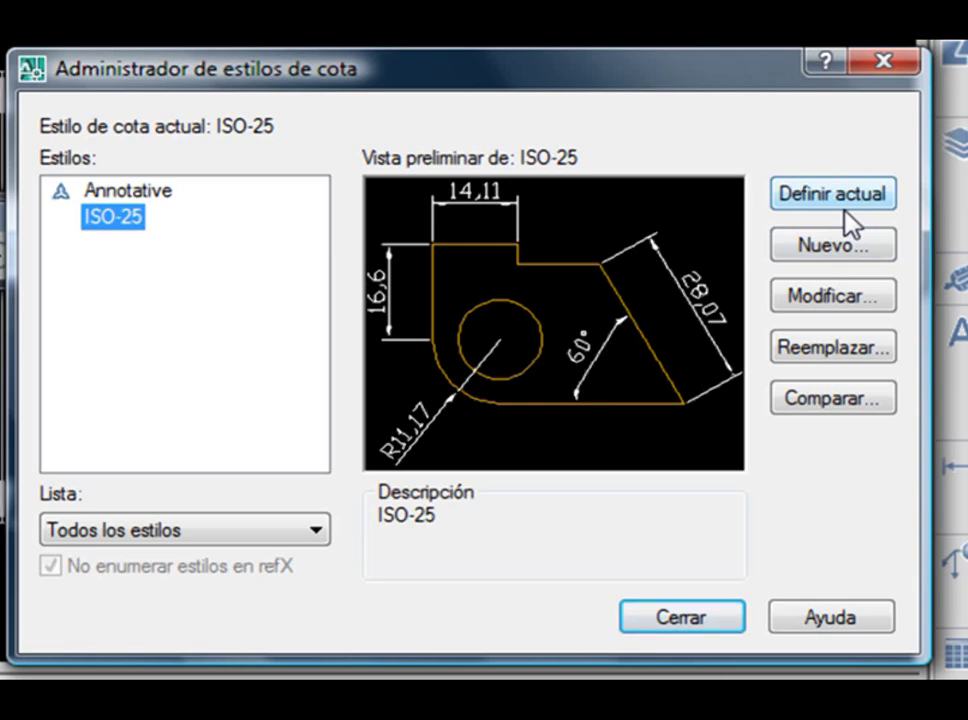
click(866, 246)
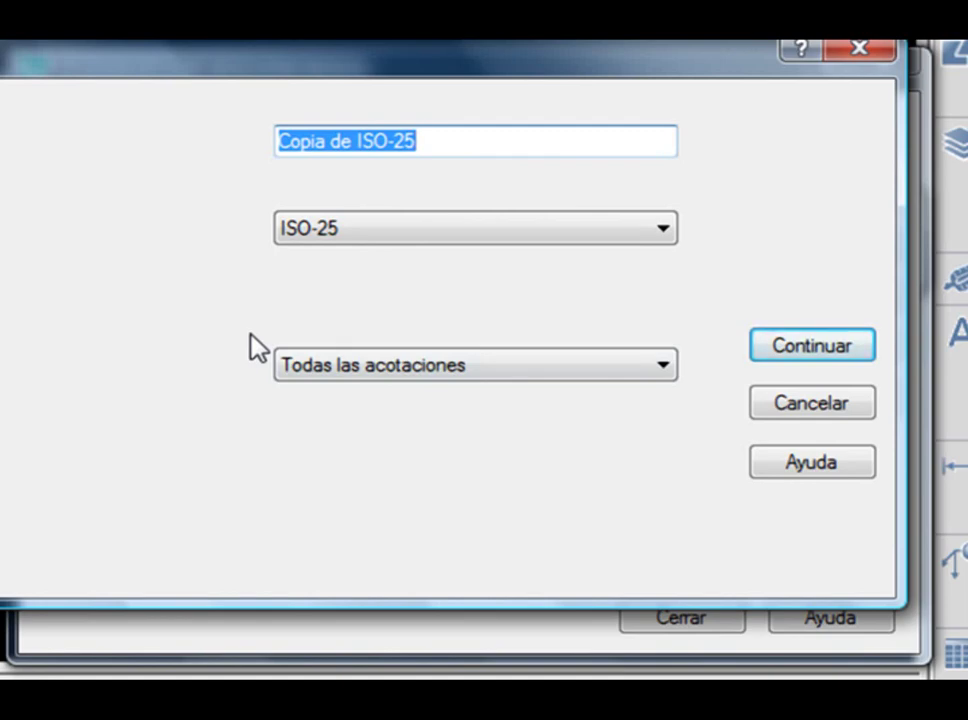
text(Estilo de )
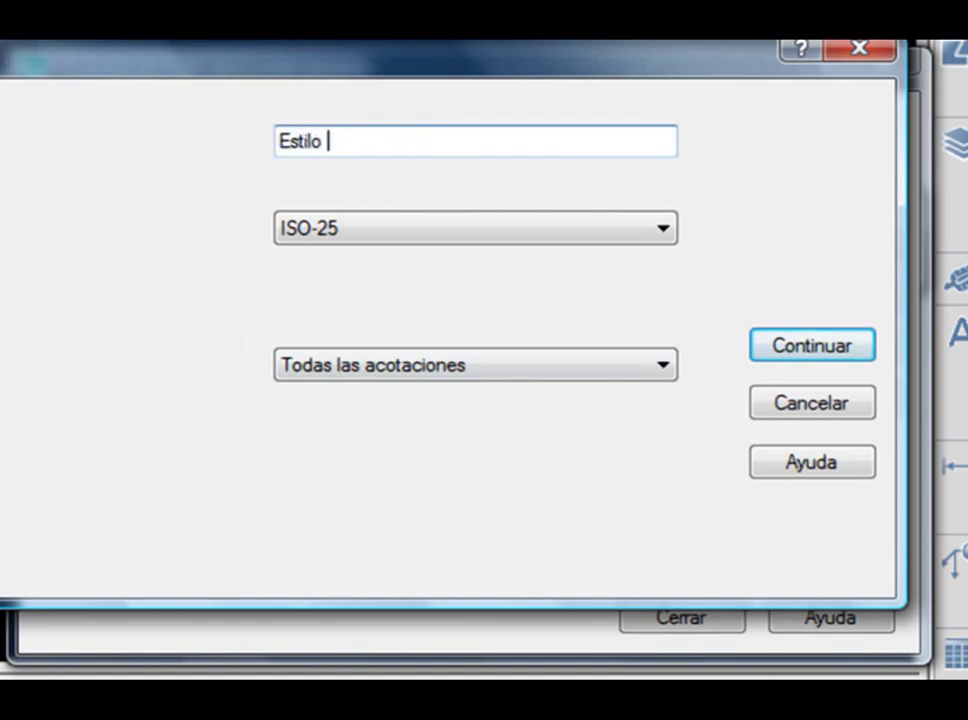
text(cota para ejemp)
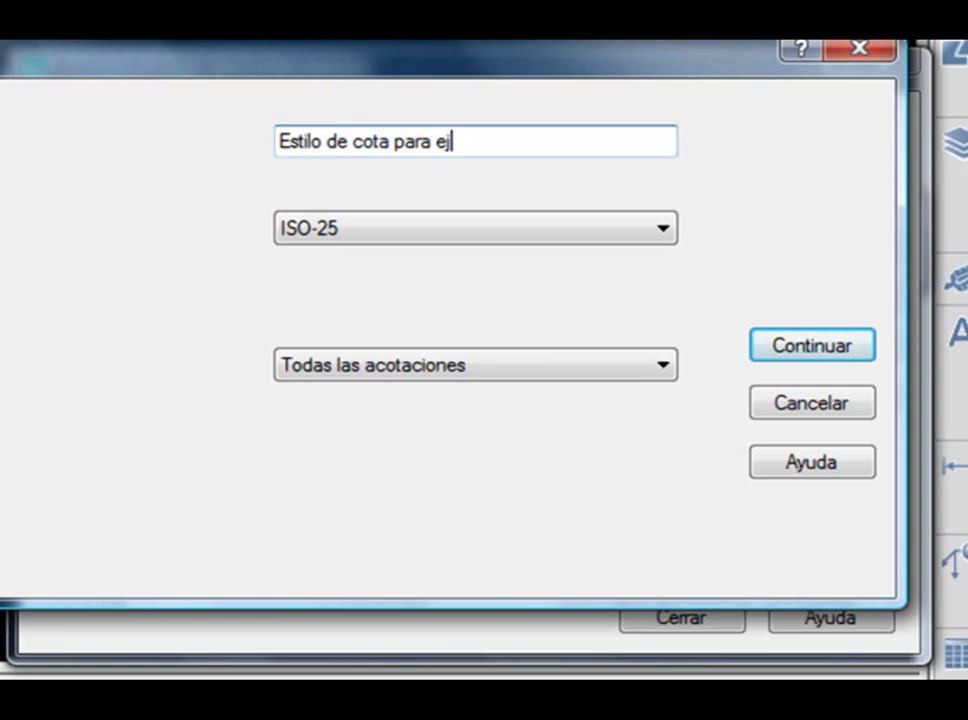
text(lo)
key(Return)
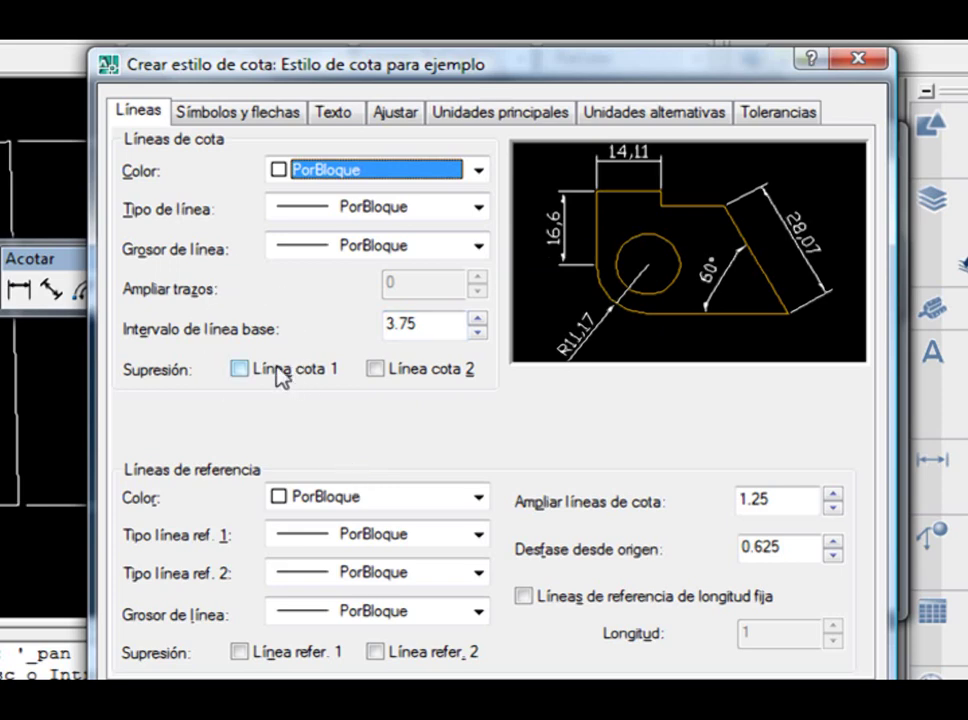
Step: Set the center mark size to 3 for the new dimension style and display its text settings
click(224, 111)
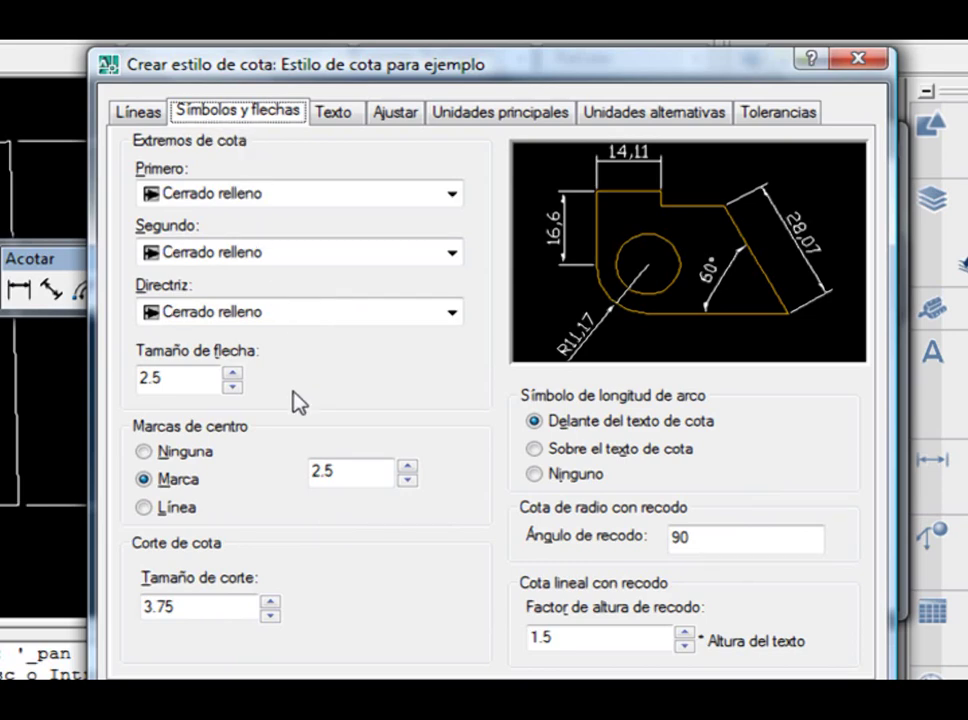
click(408, 467)
click(408, 467)
click(408, 467)
drag(385, 471, 227, 469)
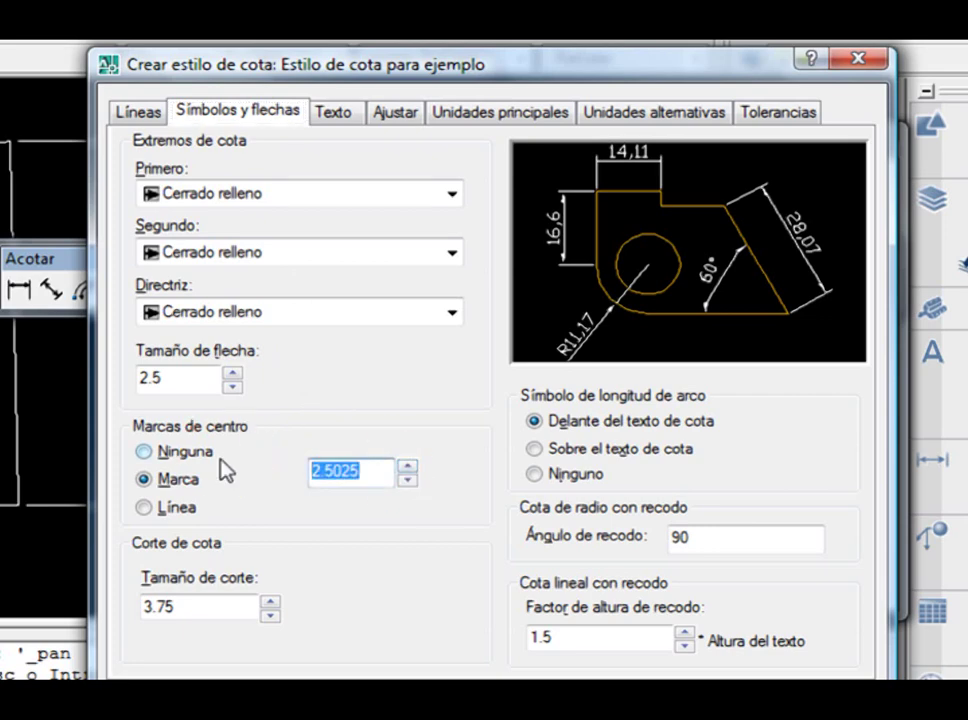
text(3)
click(336, 111)
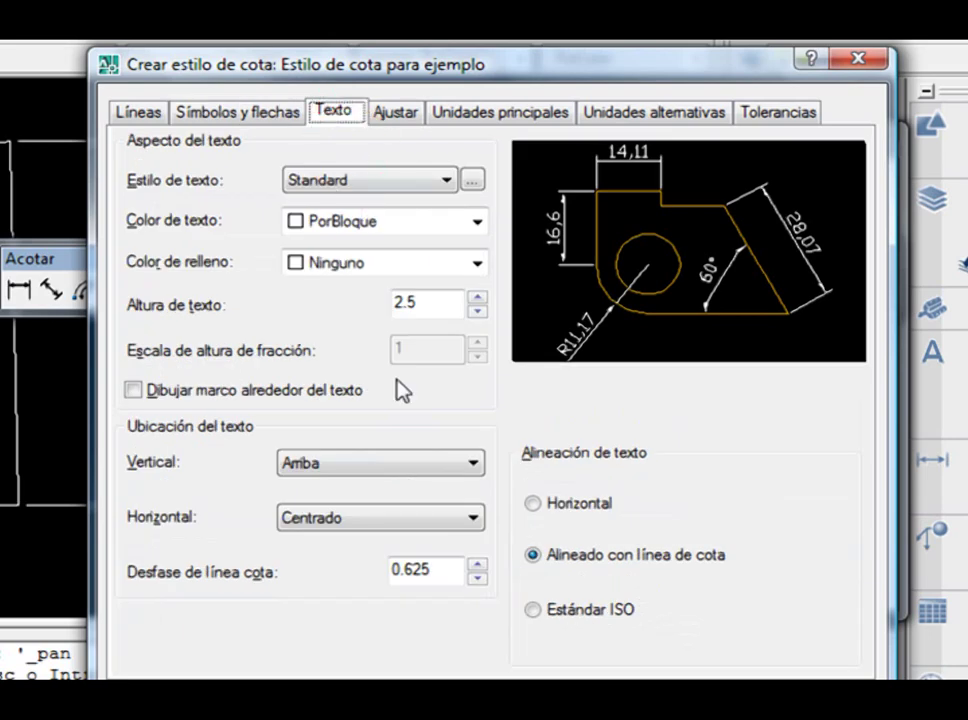